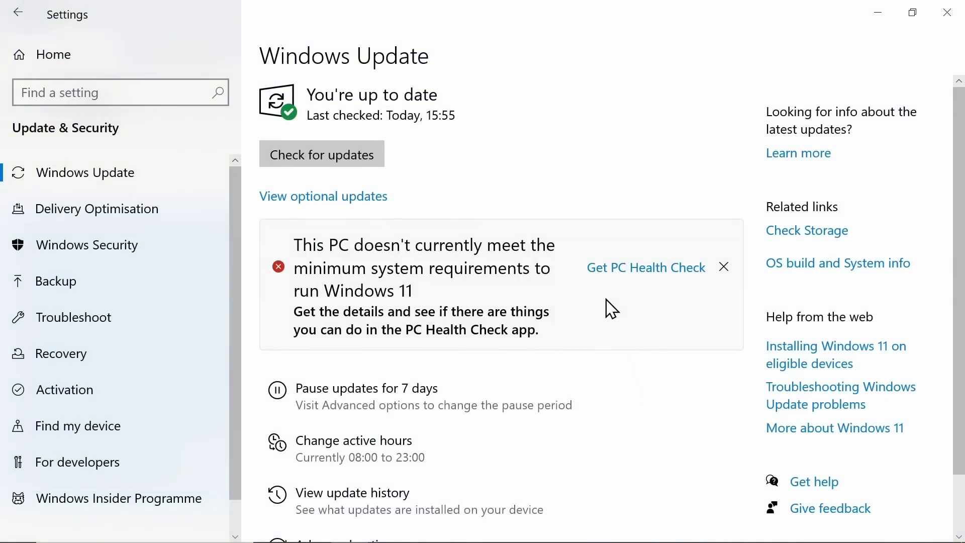
# - Switch to Chrome's Windows 11 page at its PC Health Check compatibility section
pyautogui.hotkey('alt', 'Tab')
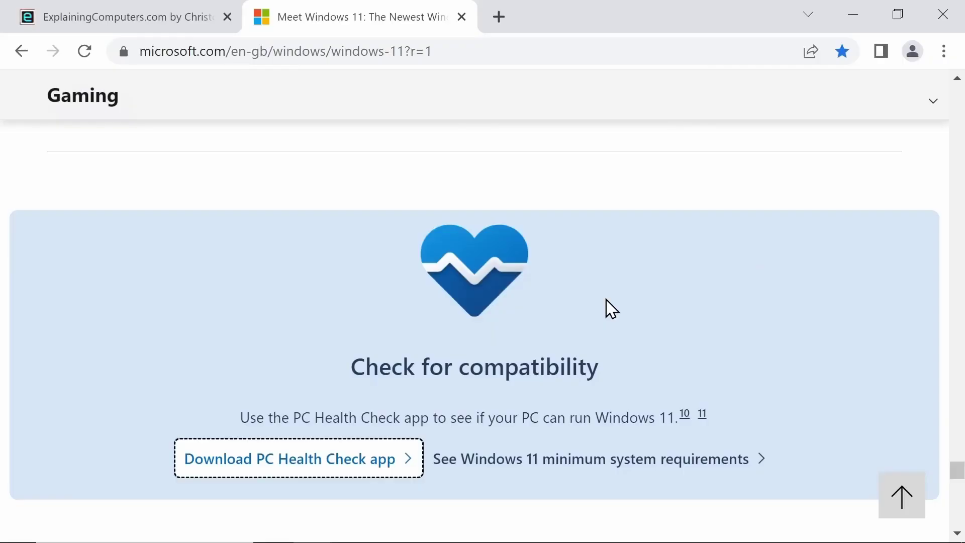
# - Install PC Health Check and run the check flagging the unsupported Intel Core i5-6500
pyautogui.click(375, 463)
pyautogui.click(680, 446)
pyautogui.click(138, 515)
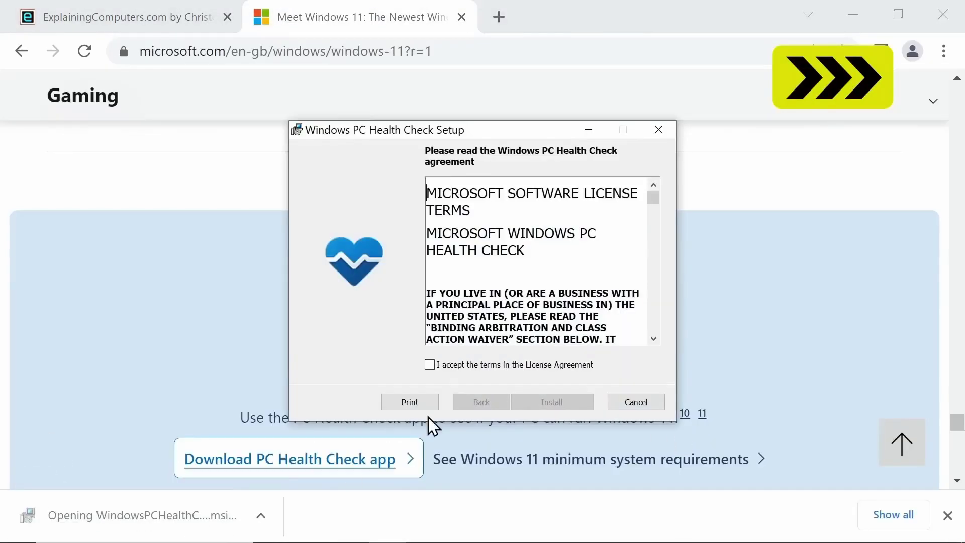
pyautogui.click(429, 364)
pyautogui.click(551, 401)
pyautogui.click(557, 401)
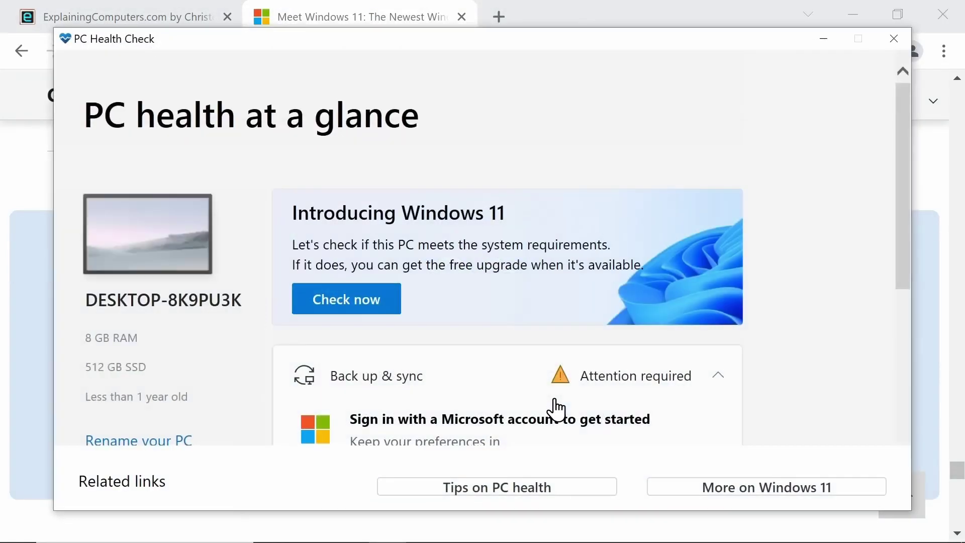
pyautogui.click(372, 307)
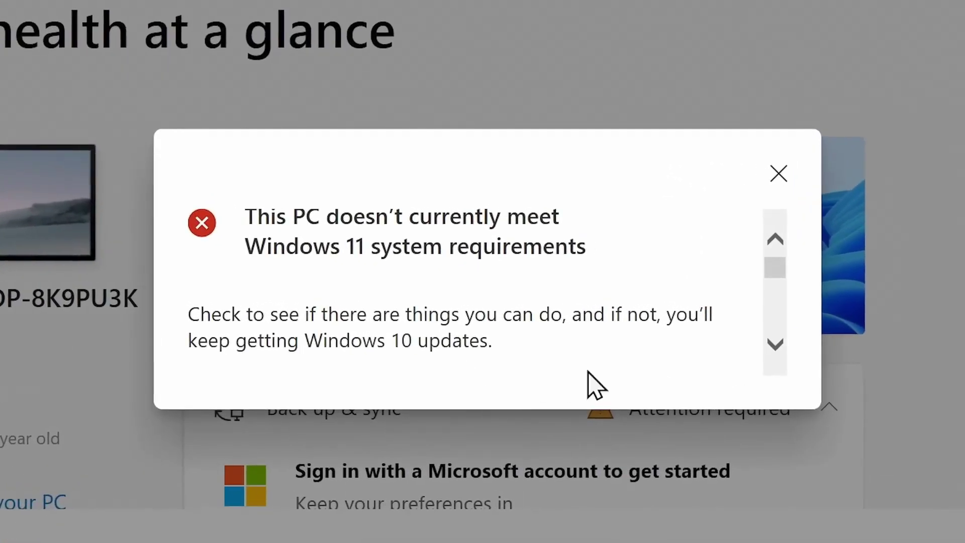
pyautogui.moveTo(781, 266); pyautogui.dragTo(781, 284)
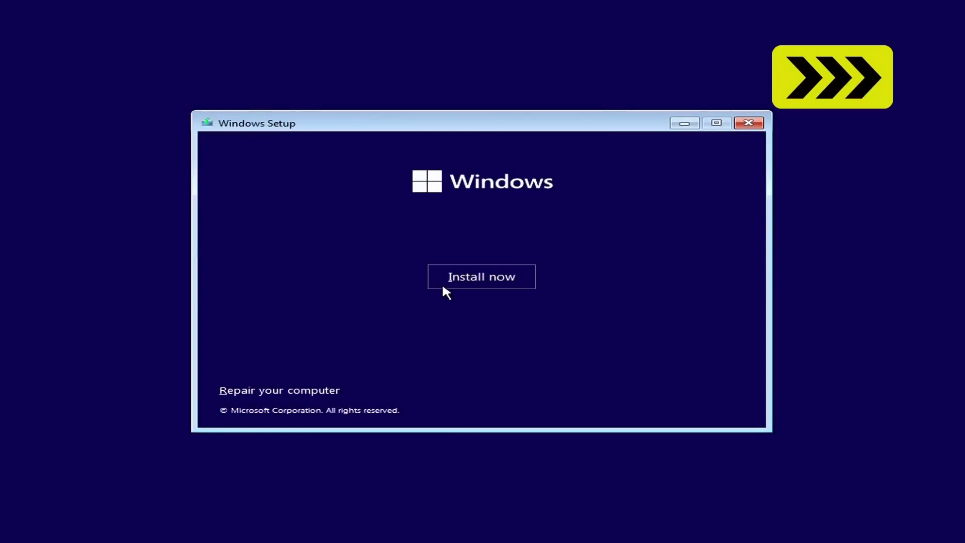
# - Start Windows 11 installation, which Setup blocks with 'This PC can't run Windows 11'
pyautogui.click(442, 282)
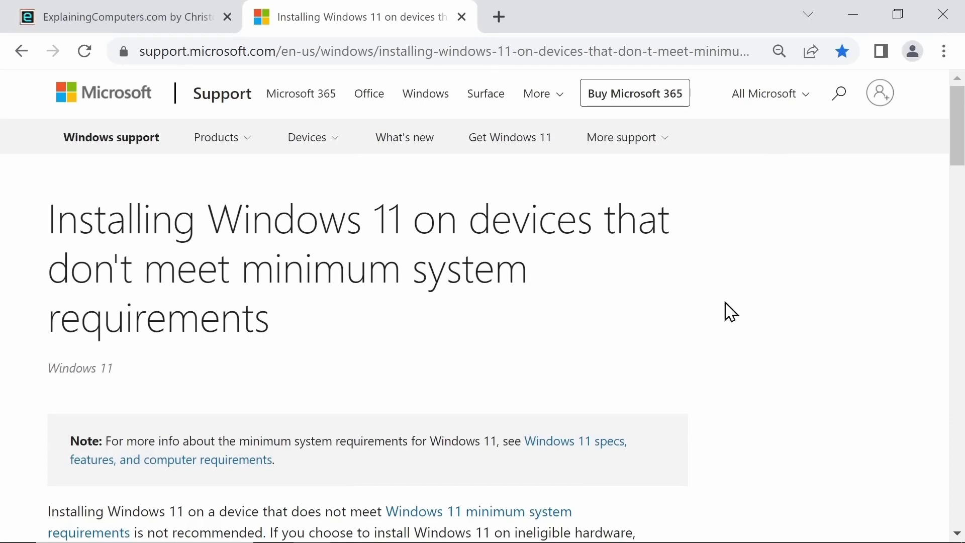
# - Scroll the unsupported-devices support article down to its disclaimer
pyautogui.moveTo(957, 154); pyautogui.dragTo(952, 226)
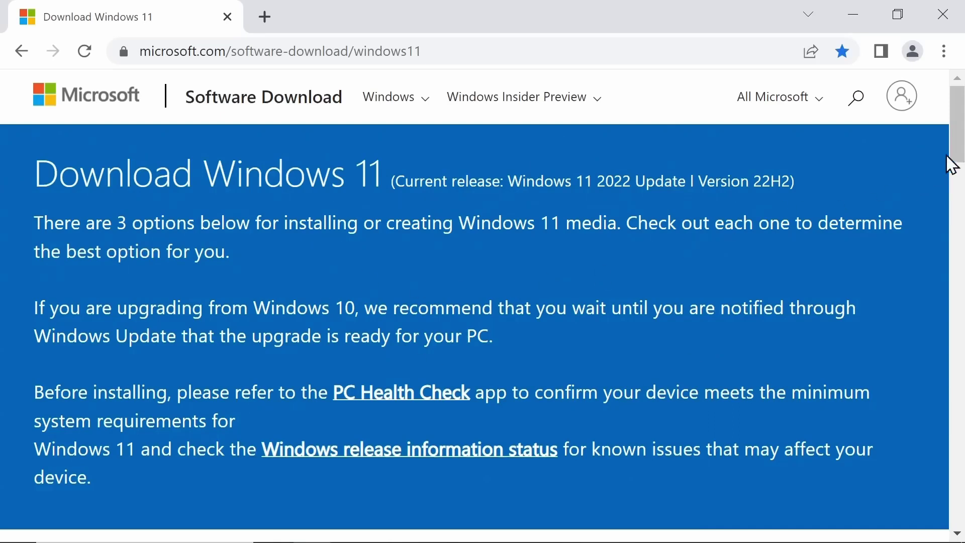
# - Select the multi-edition Windows 11 ISO for x64 devices and request its download
pyautogui.moveTo(959, 149); pyautogui.dragTo(961, 304)
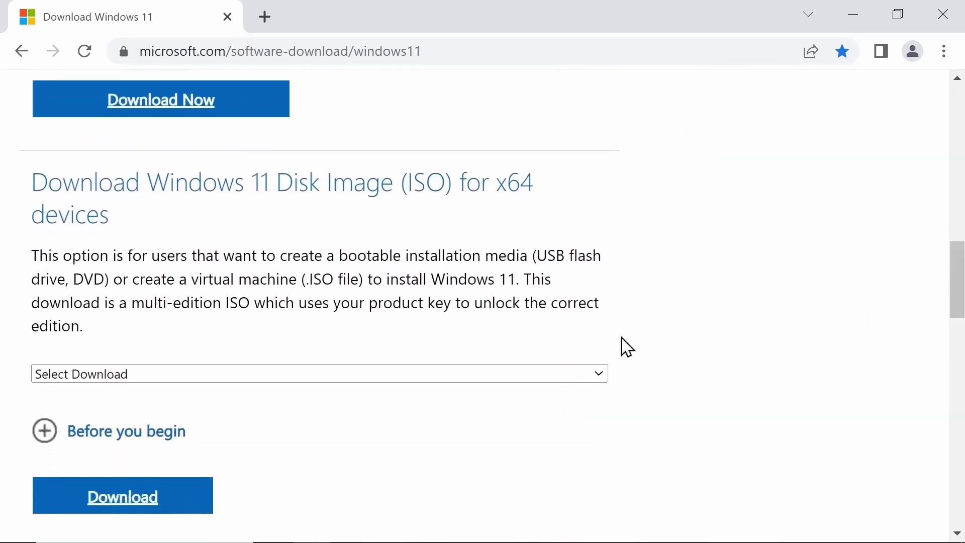
pyautogui.click(285, 373)
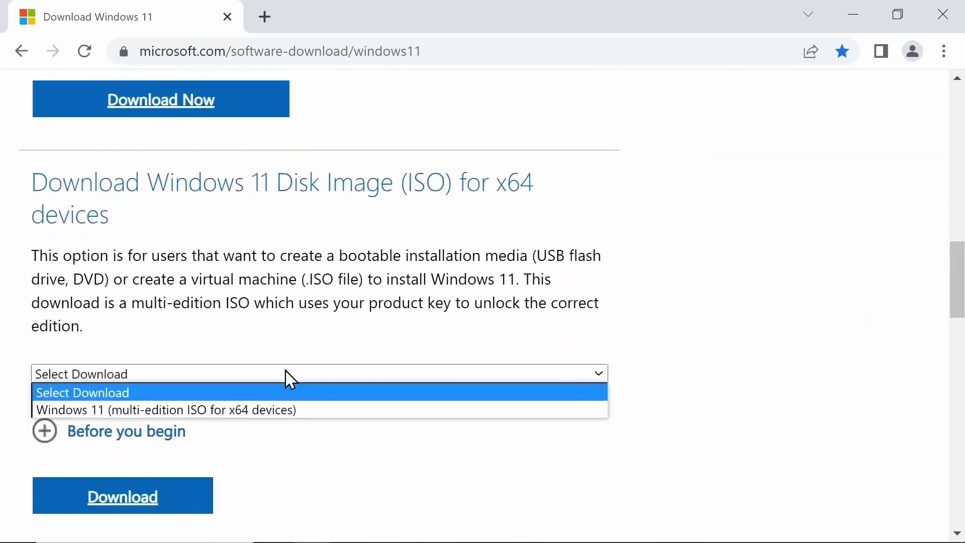
pyautogui.click(286, 406)
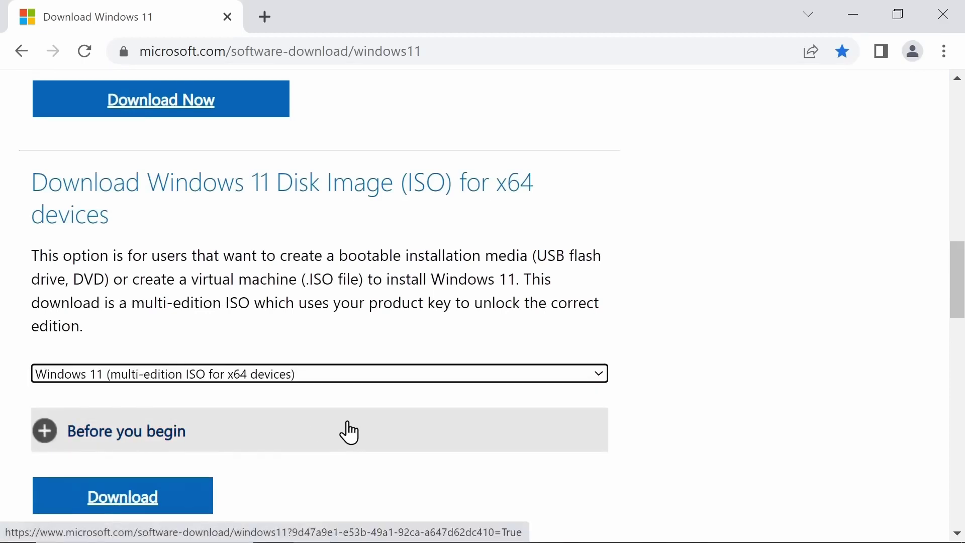
pyautogui.click(159, 505)
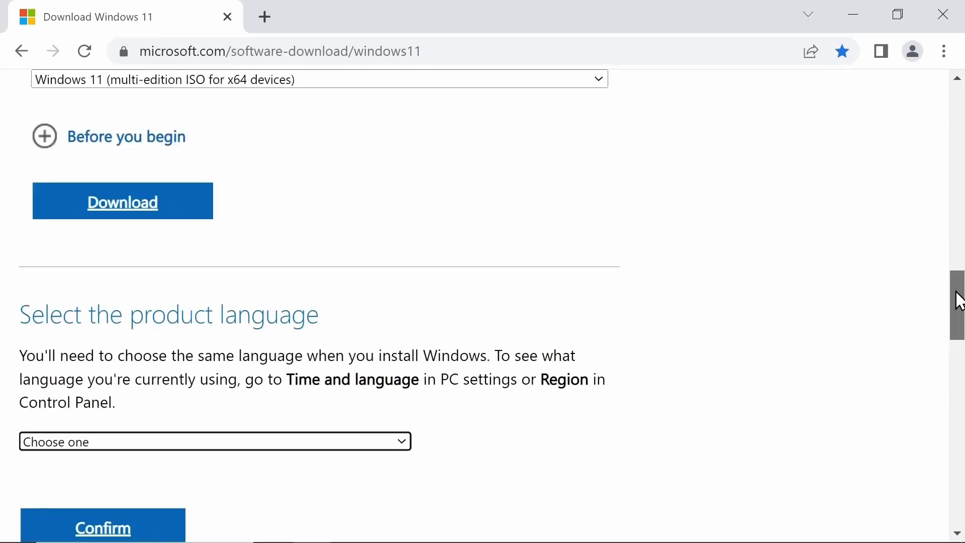
# - Choose English International as the product language and confirm it
pyautogui.moveTo(956, 300); pyautogui.dragTo(957, 327)
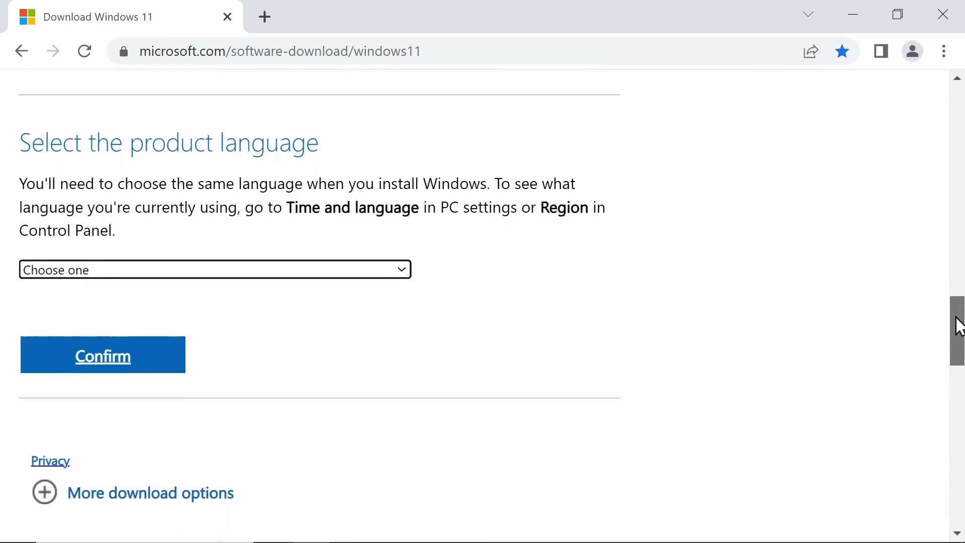
pyautogui.click(354, 275)
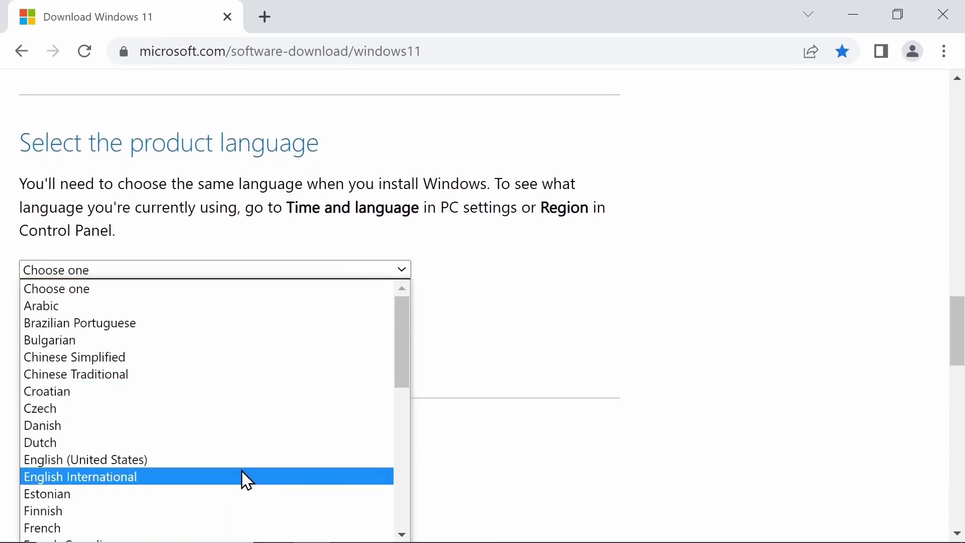
pyautogui.click(241, 470)
pyautogui.click(108, 364)
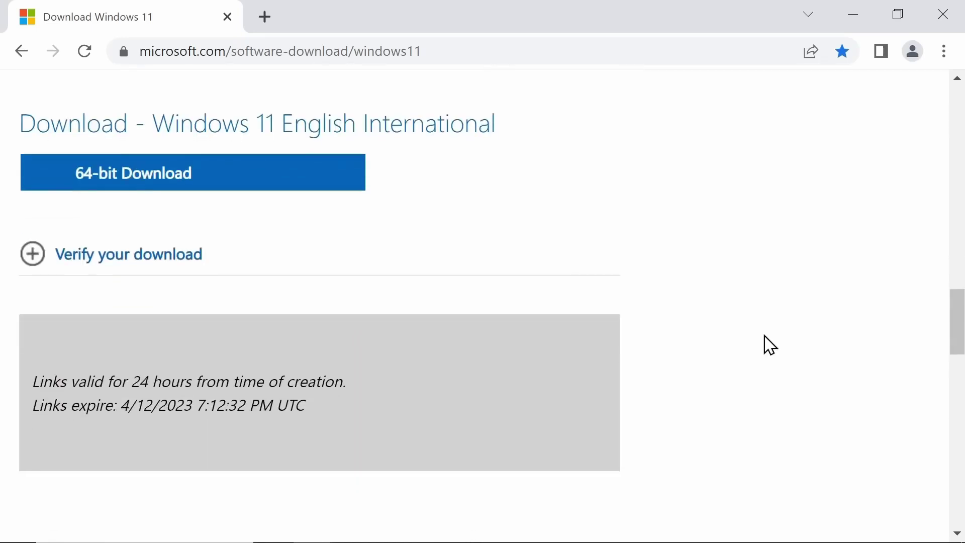
# - Download the 64-bit Windows 11 ISO and save it into the Windows_11 folder
pyautogui.click(191, 177)
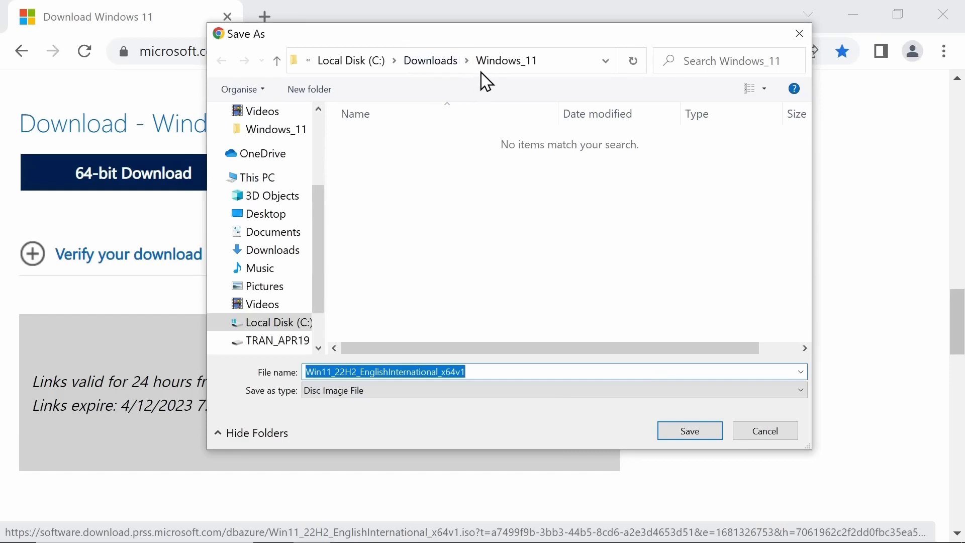
pyautogui.click(706, 437)
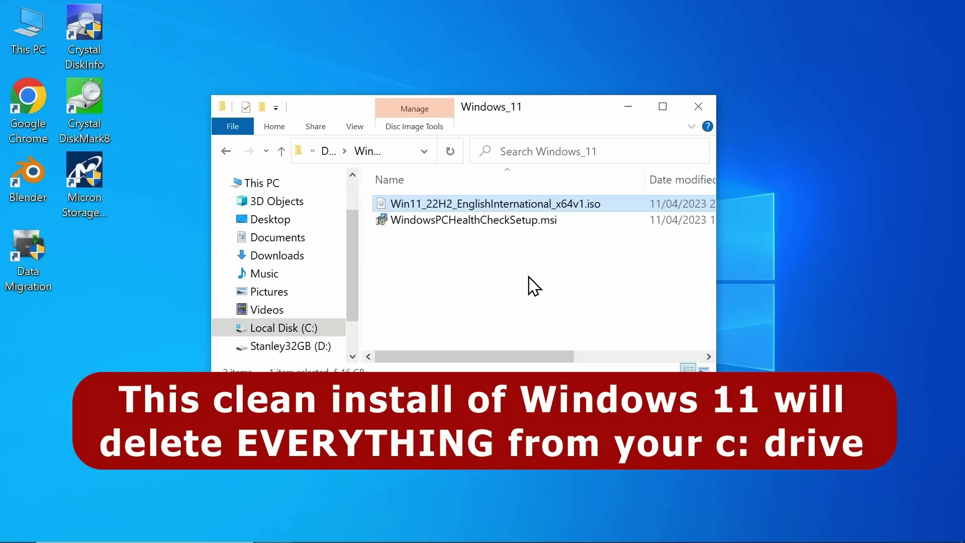
# - Download Rufus 3.22 from rufus.ie and save it into the Windows_11 folder
pyautogui.hotkey('alt', 'Tab')
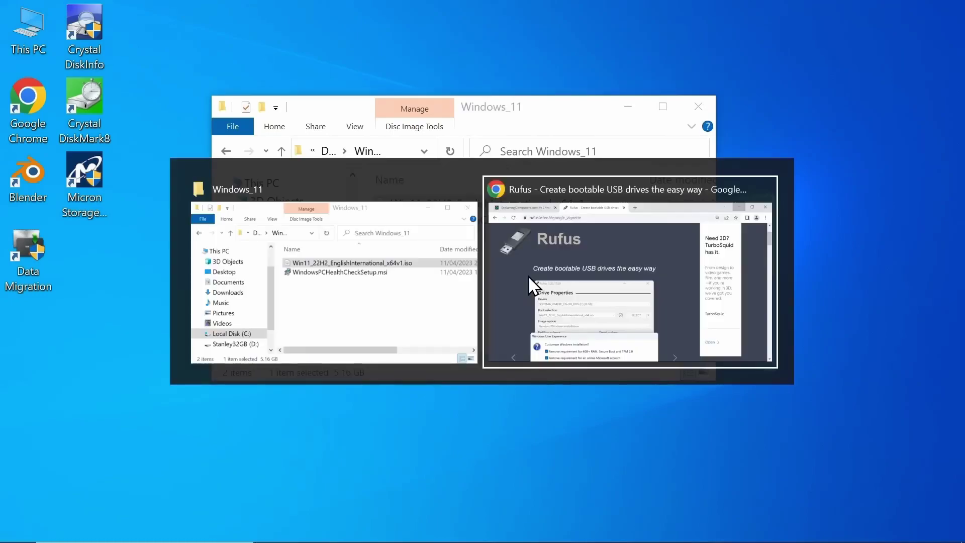
pyautogui.click(533, 287)
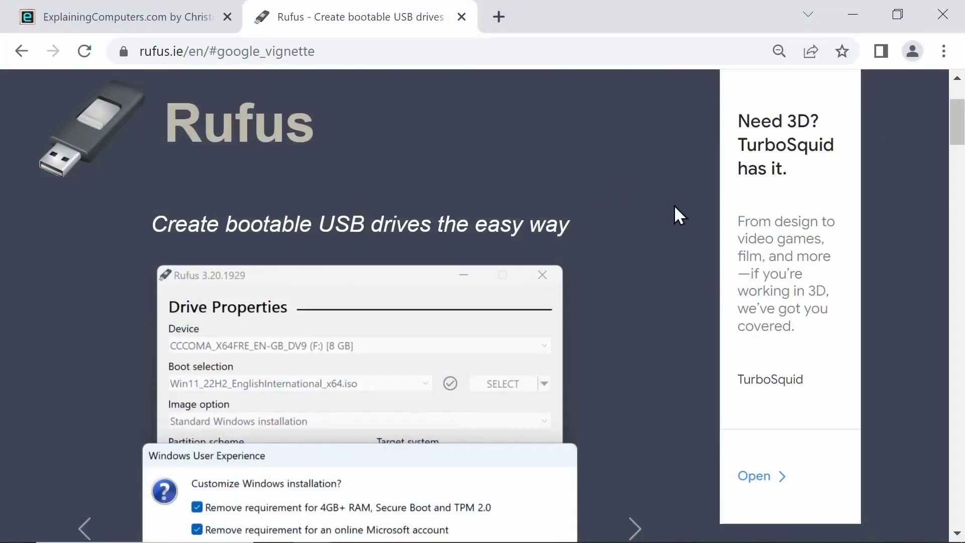
pyautogui.moveTo(957, 123); pyautogui.dragTo(958, 229)
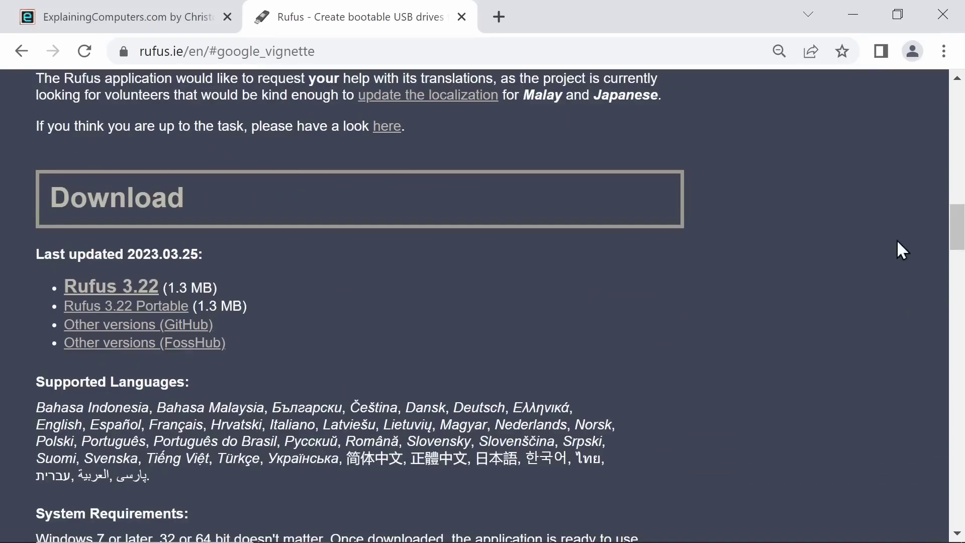
pyautogui.click(146, 291)
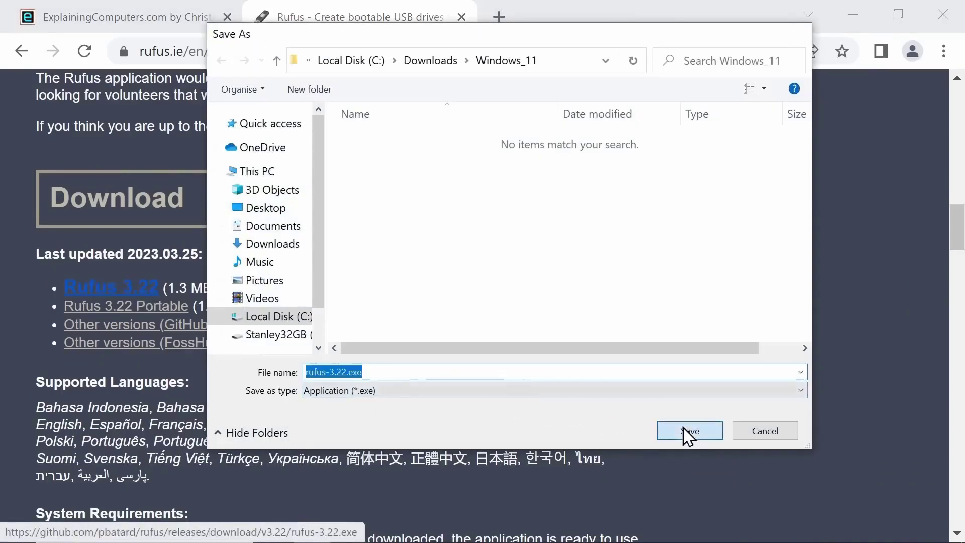
pyautogui.click(684, 427)
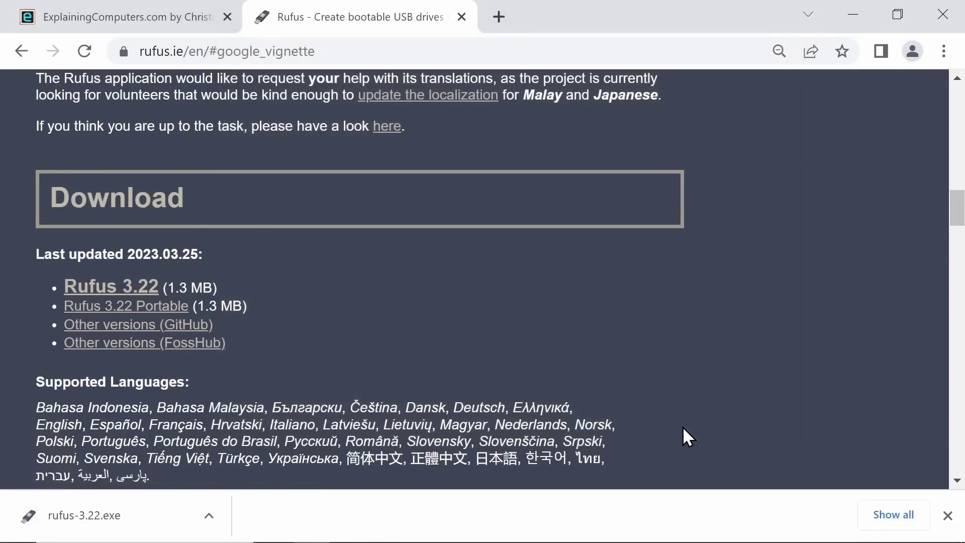
# - Close Chrome, launch rufus-3.22.exe with admin approval, and close File Explorer behind it
pyautogui.click(943, 15)
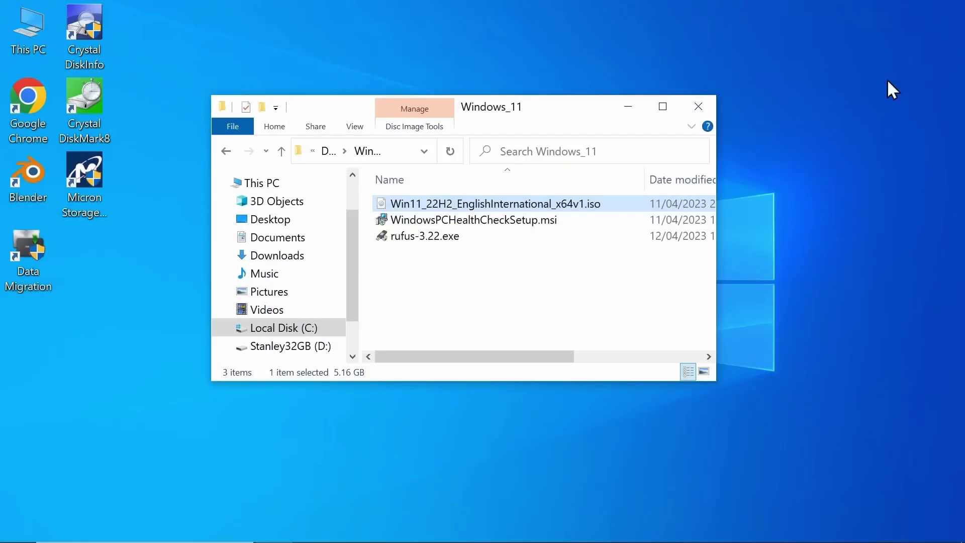
pyautogui.doubleClick(459, 244)
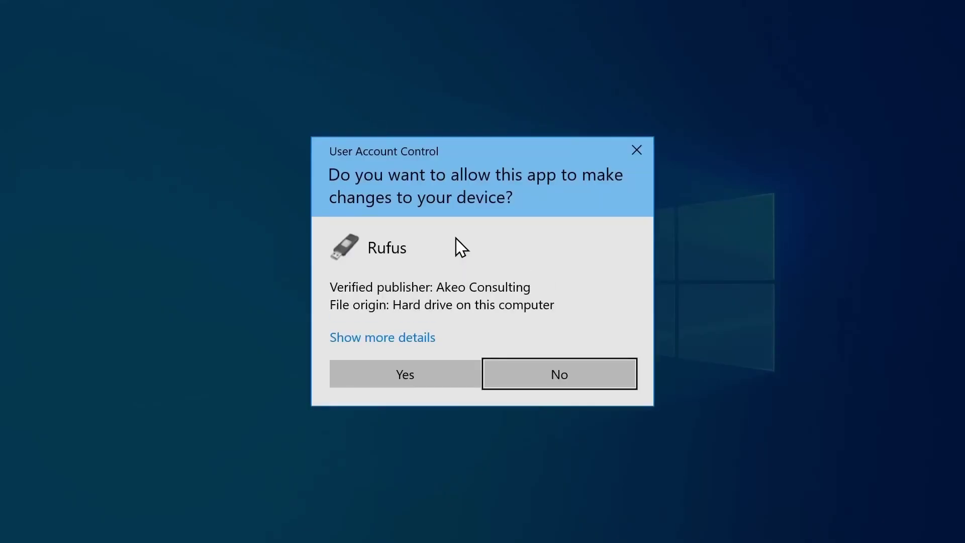
pyautogui.click(426, 376)
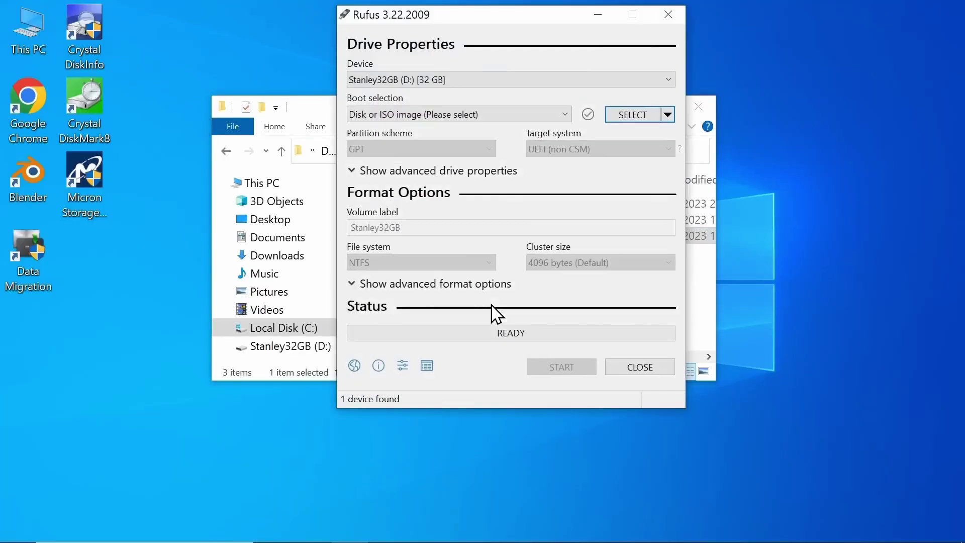
pyautogui.moveTo(498, 19); pyautogui.dragTo(462, 86)
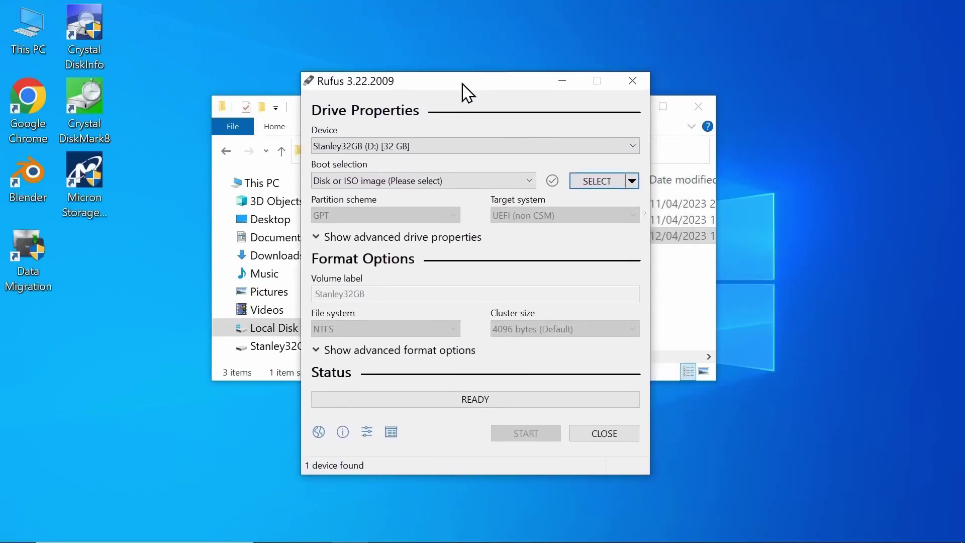
pyautogui.click(698, 107)
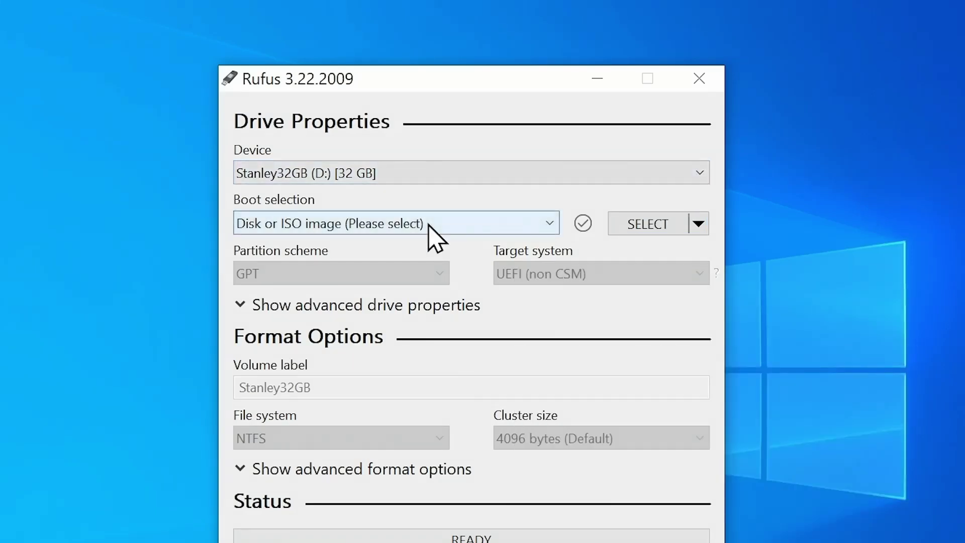
# - Load the Windows 11 22H2 ISO as Rufus's boot image and start writing the drive
pyautogui.click(641, 225)
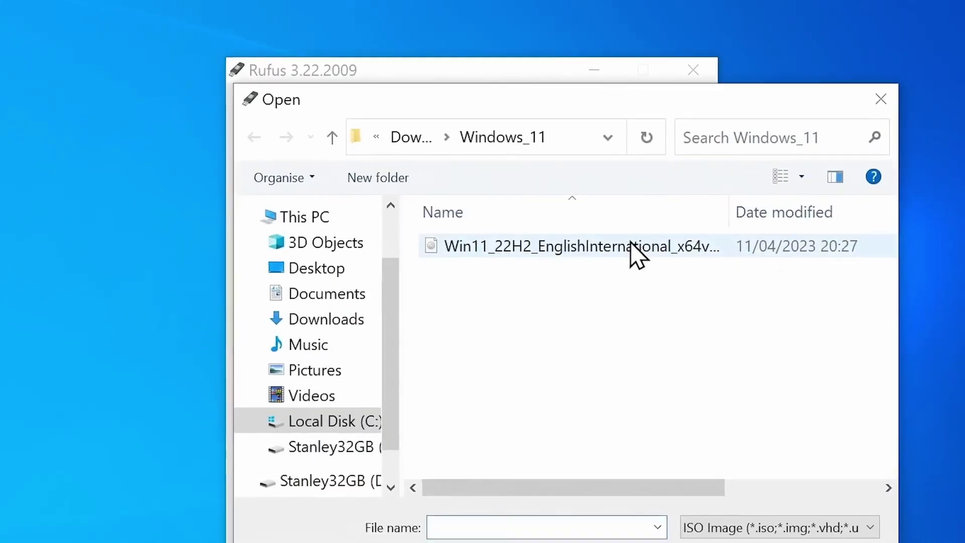
pyautogui.click(634, 260)
pyautogui.click(704, 482)
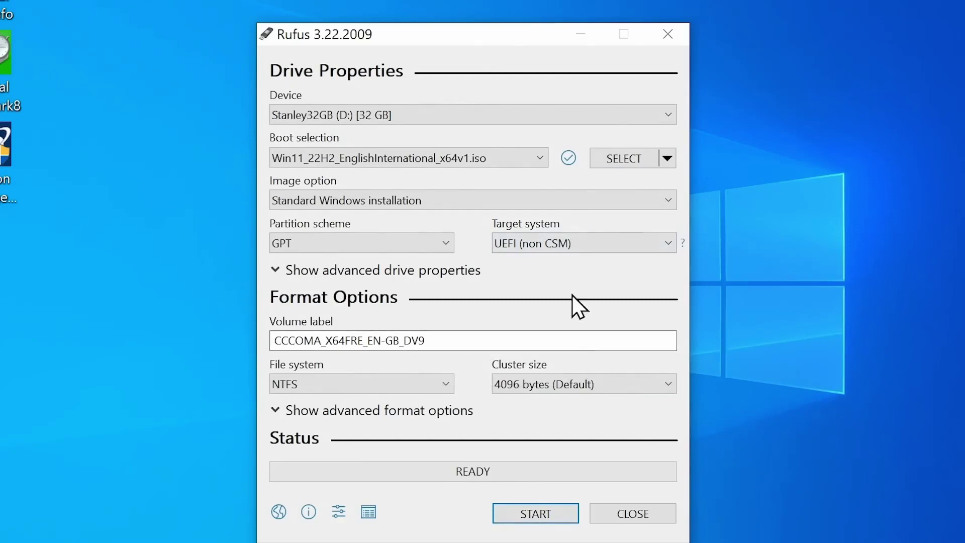
pyautogui.moveTo(487, 40); pyautogui.dragTo(467, 1)
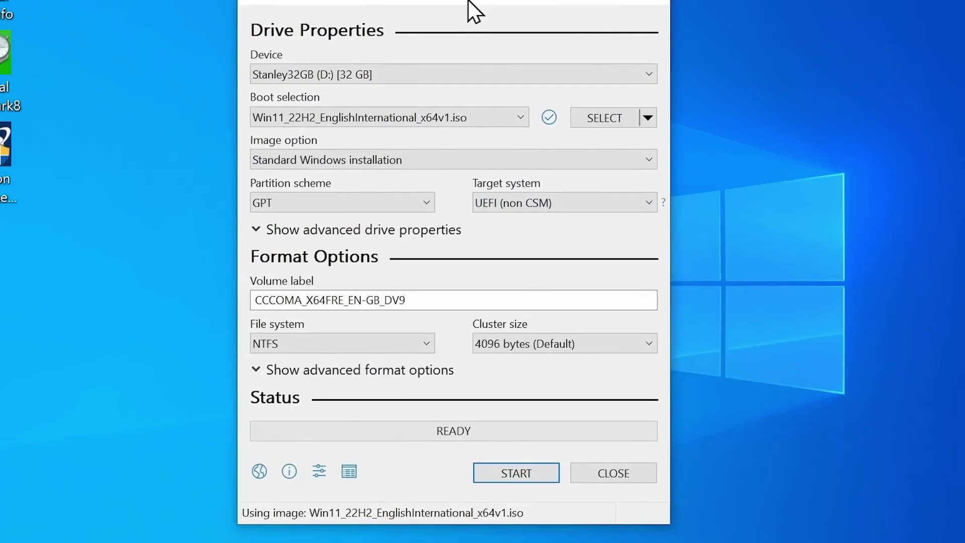
pyautogui.click(518, 468)
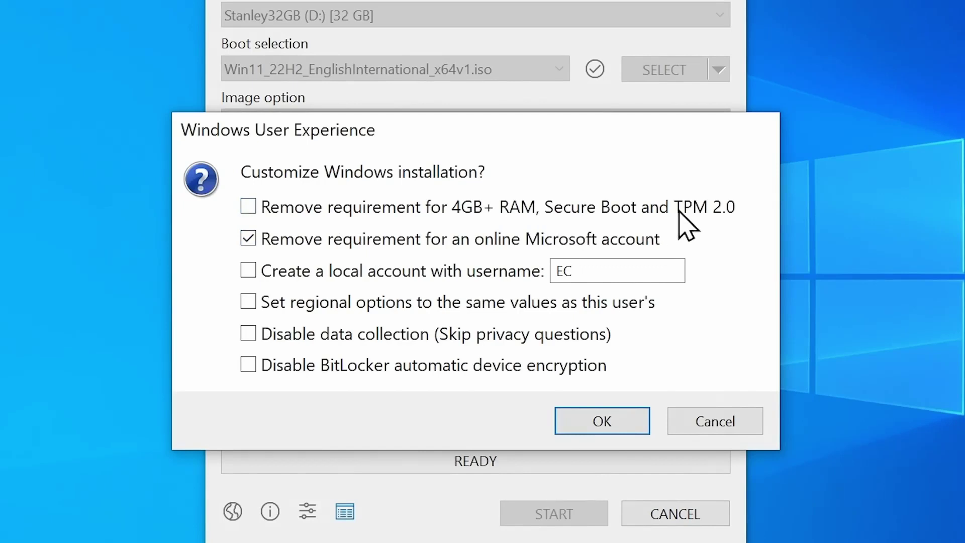
# - Skip the RAM/Secure Boot/TPM checks and privacy questions, erase the USB drive, then close Rufus
pyautogui.click(256, 206)
pyautogui.click(250, 334)
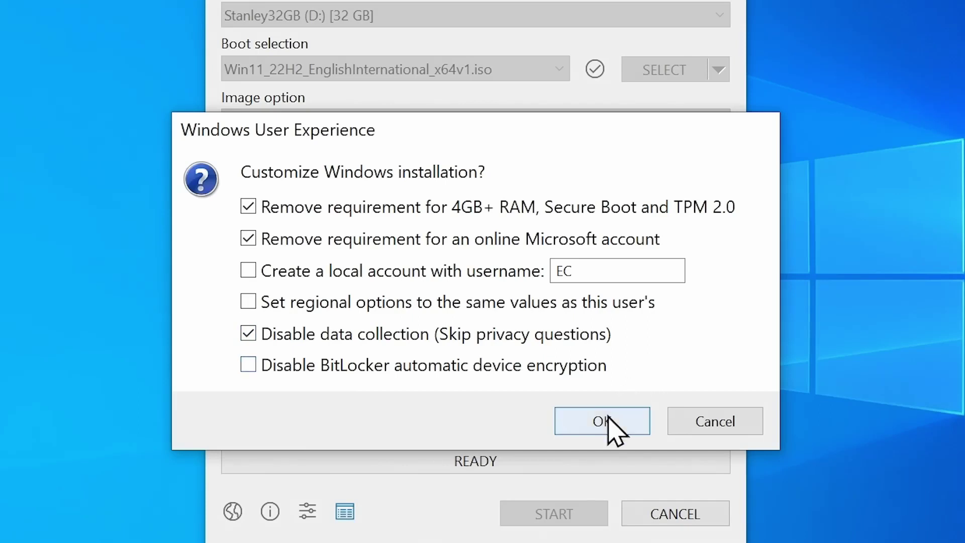
pyautogui.click(609, 422)
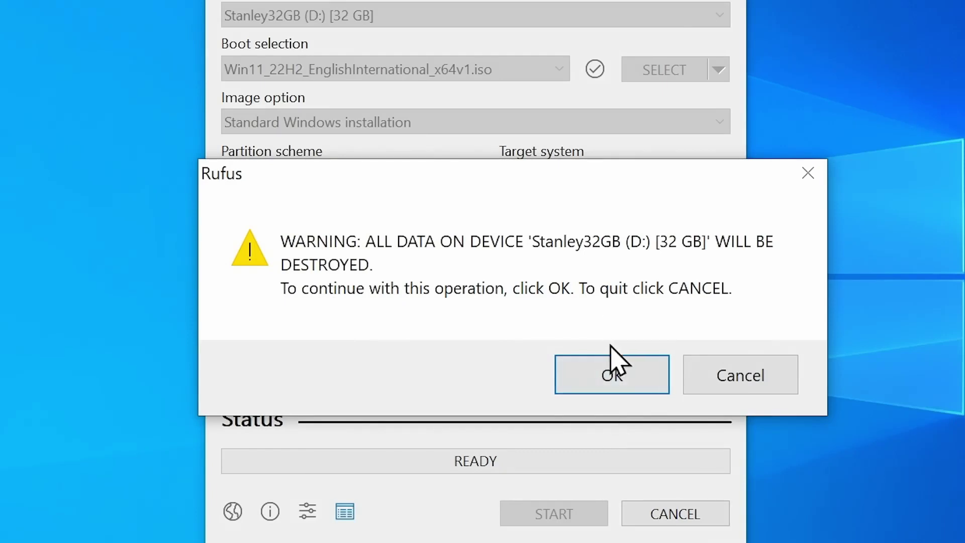
pyautogui.click(621, 378)
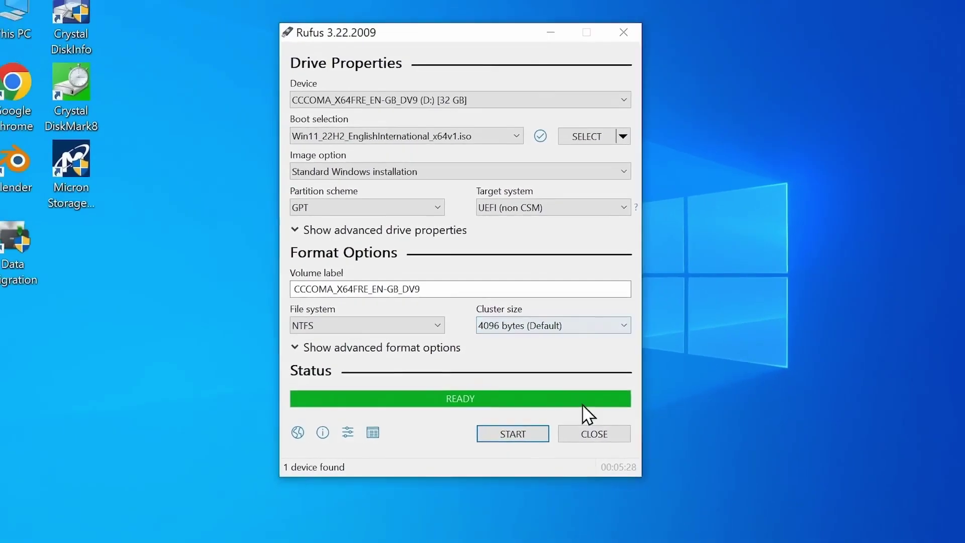
pyautogui.click(586, 430)
pyautogui.moveTo(483, 539)
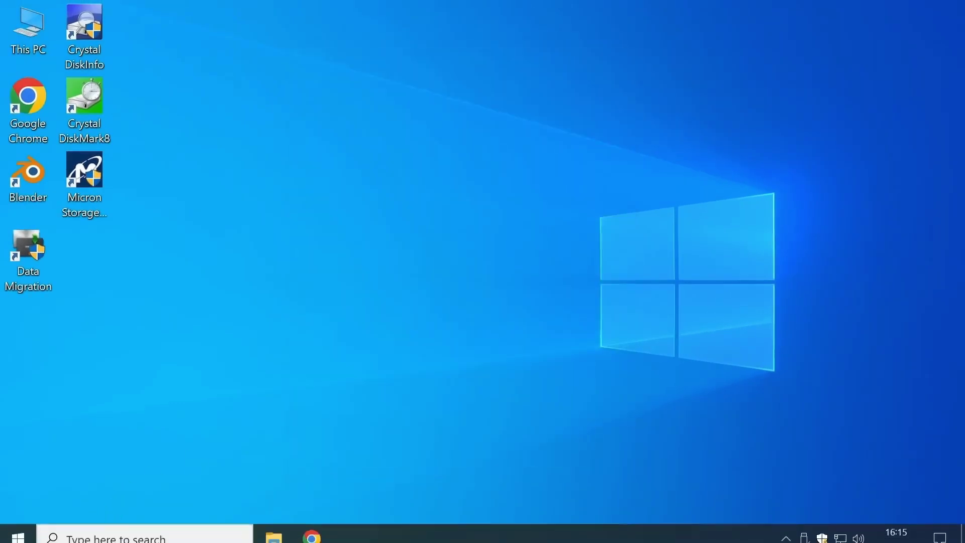
pyautogui.click(18, 528)
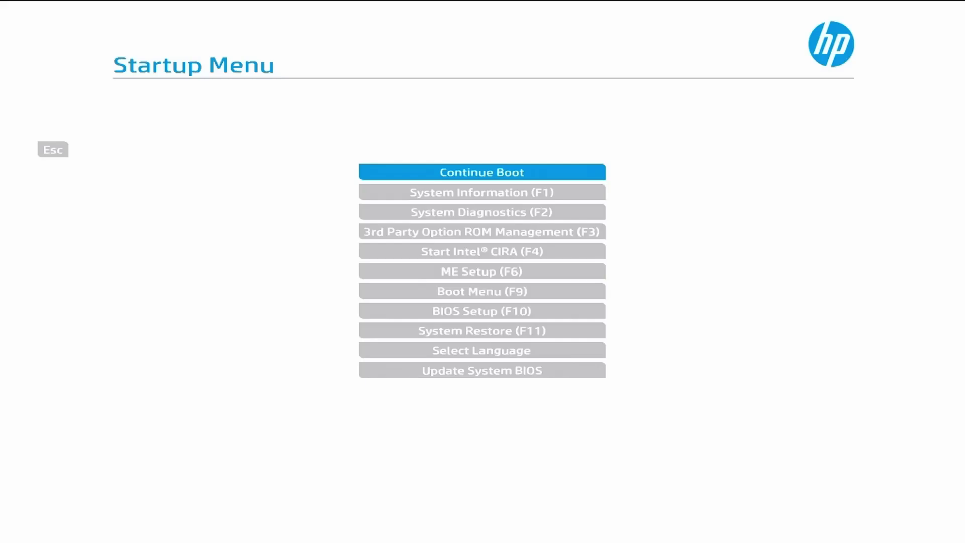
# - Choose Boot Menu (F9) in the HP Startup Menu and boot from UEFI - USB DISK
pyautogui.press('Down')
pyautogui.press('Down')
pyautogui.press('Down')
pyautogui.press('Down')
pyautogui.press('Down')
pyautogui.press('Down')
pyautogui.press('Return')
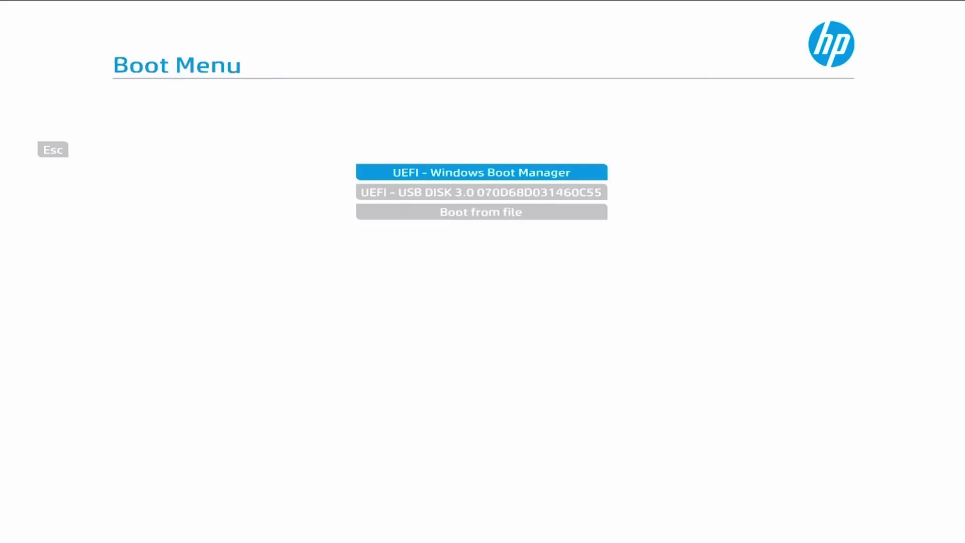
pyautogui.press('Down')
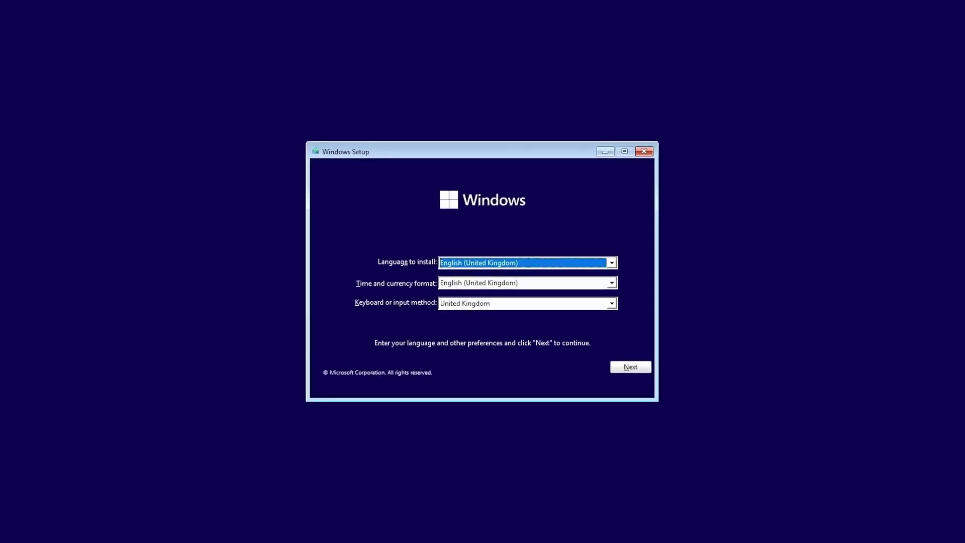
# - Accept the language settings and the Microsoft licence terms
pyautogui.click(644, 377)
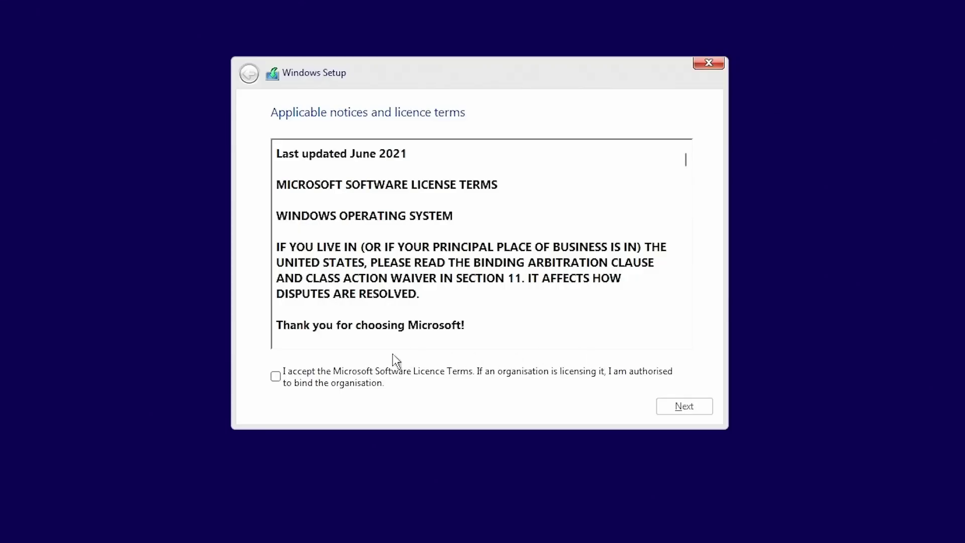
pyautogui.click(282, 381)
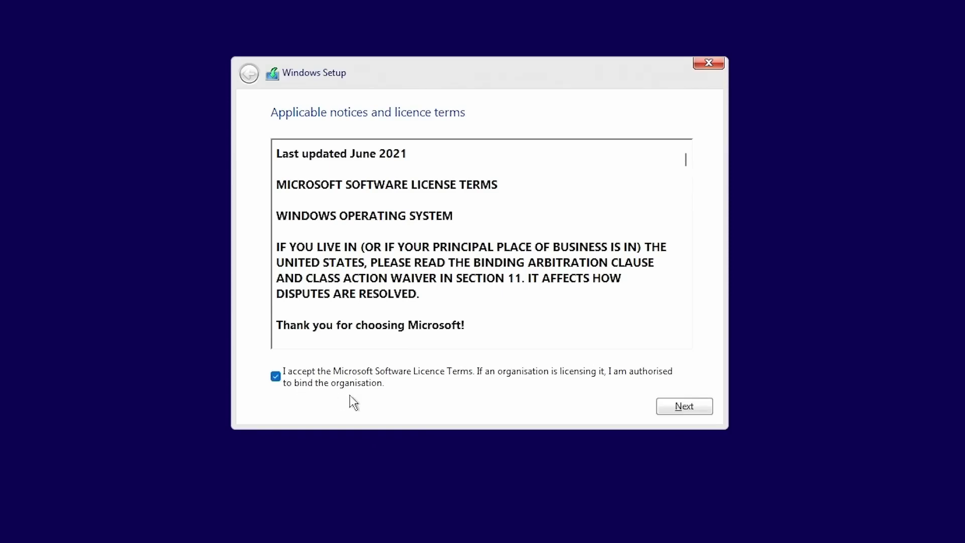
pyautogui.click(676, 409)
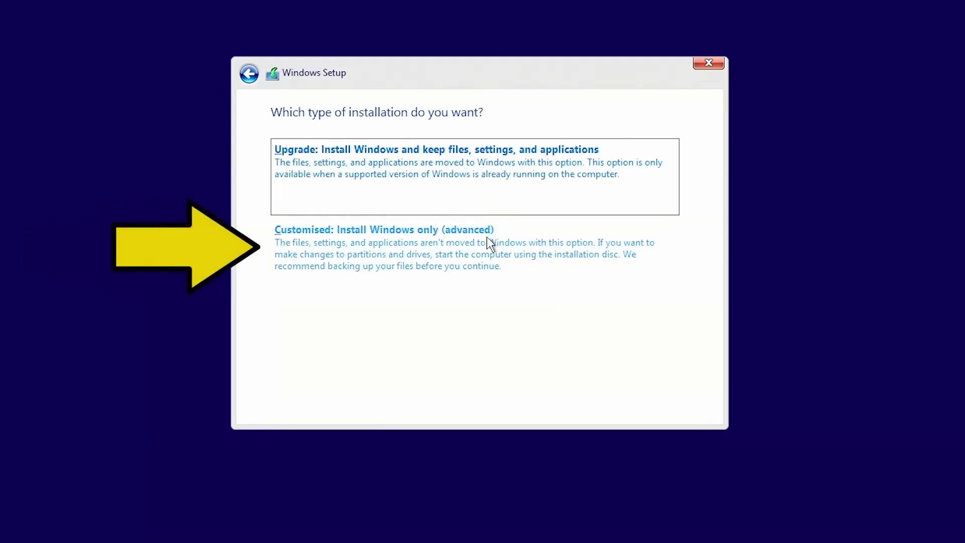
# - Choose a custom install onto Drive 0 Partition 4 and accept the Windows.old warning
pyautogui.click(487, 237)
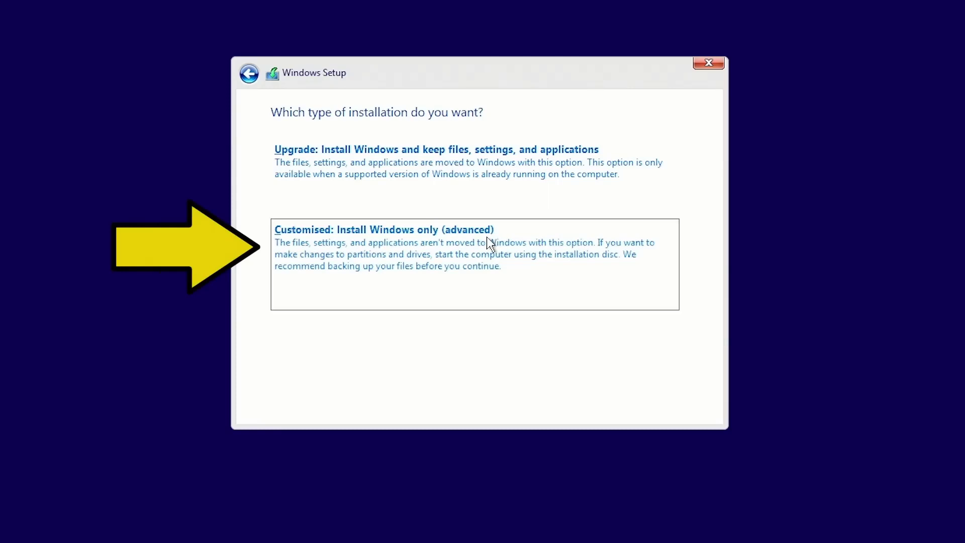
pyautogui.click(486, 237)
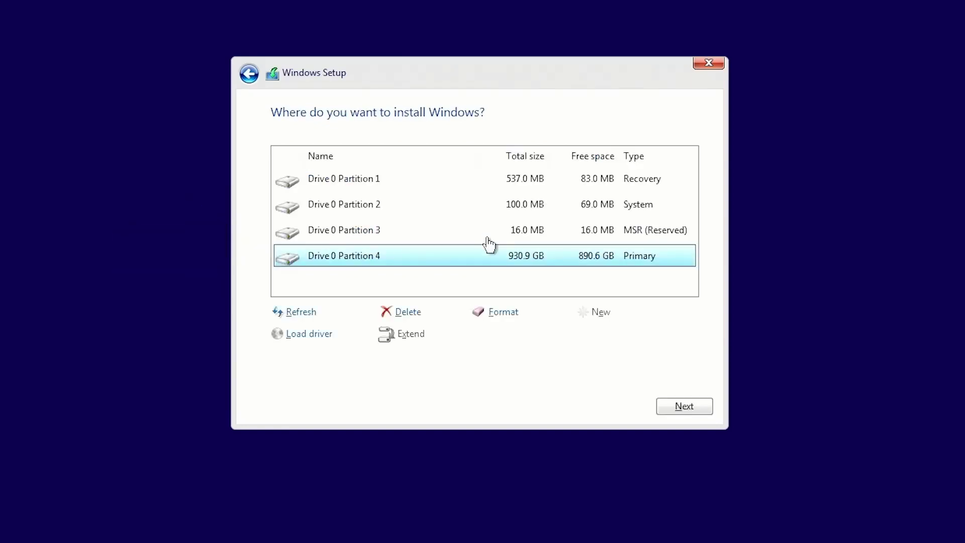
pyautogui.click(684, 405)
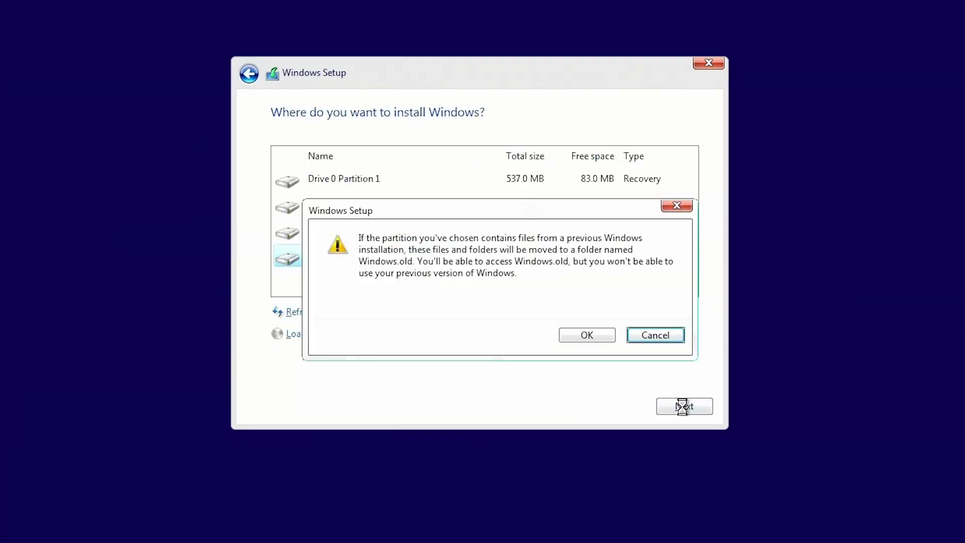
pyautogui.click(591, 337)
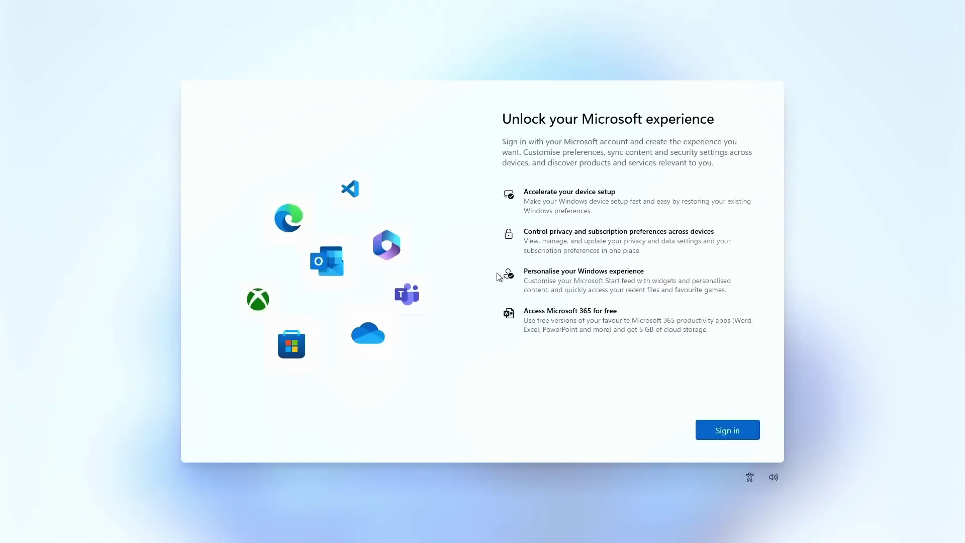
# - Start the Microsoft account sign-in and look through the alternative sign-in options
pyautogui.click(731, 434)
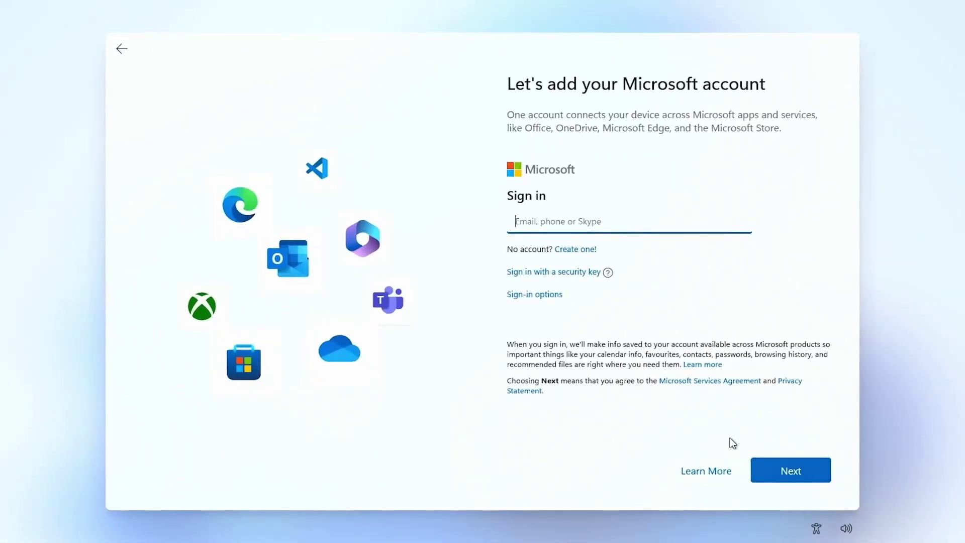
pyautogui.click(784, 469)
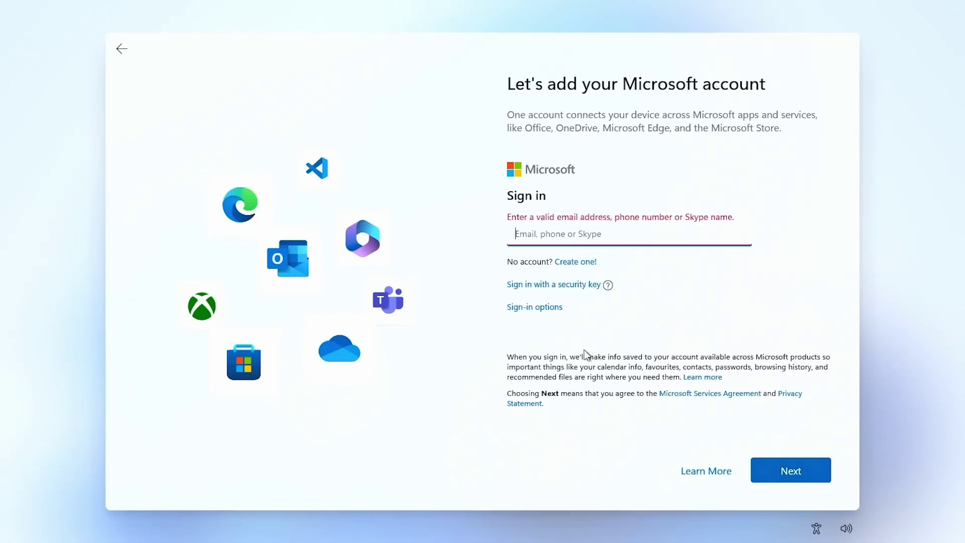
pyautogui.click(543, 308)
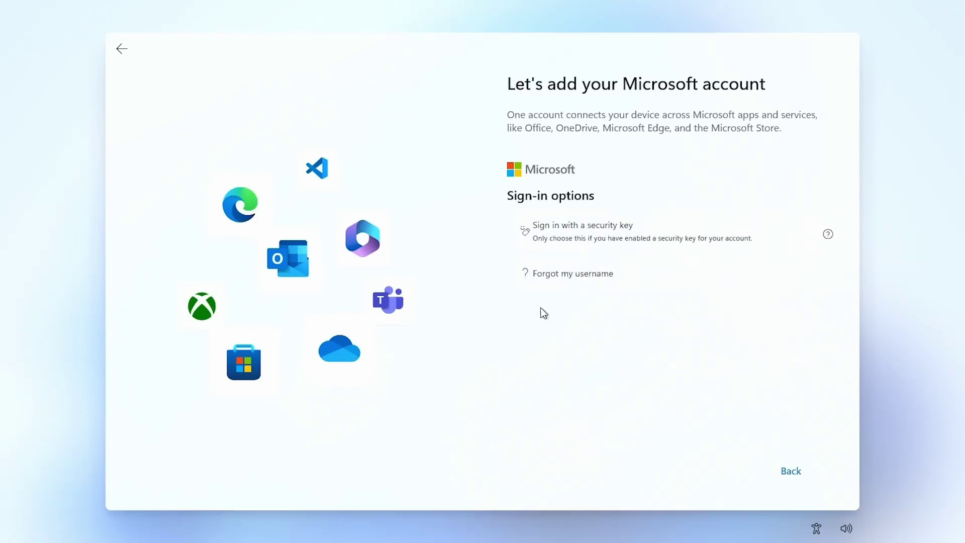
pyautogui.click(780, 471)
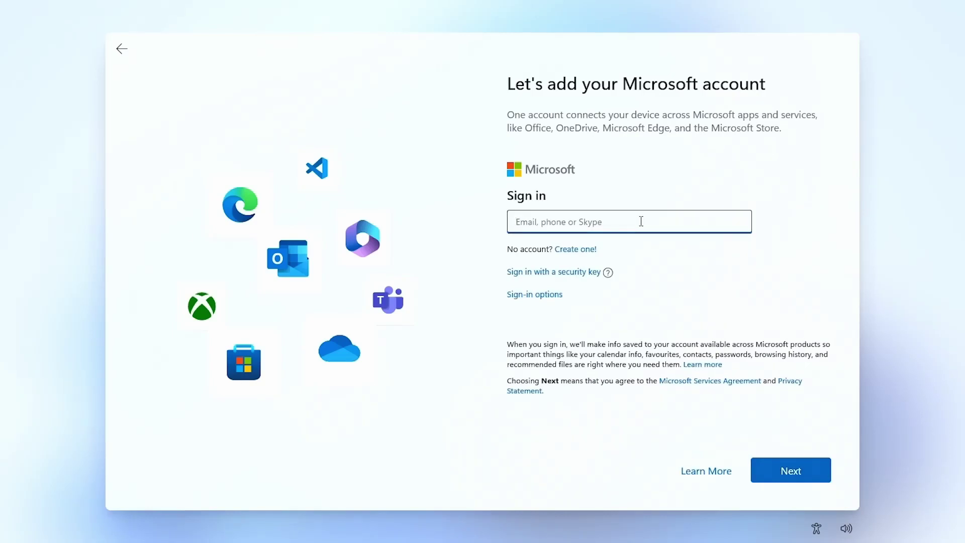
# - Sign in with a dummy e-mail address and password, then move past the locked-account error
pyautogui.write('n')
pyautogui.write('o')
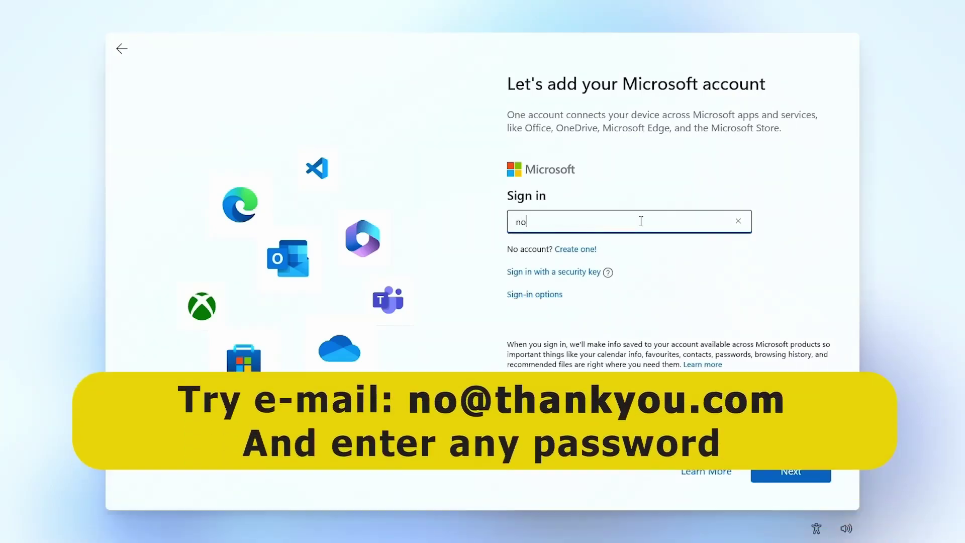
pyautogui.write('@thankyou.com')
pyautogui.click(791, 471)
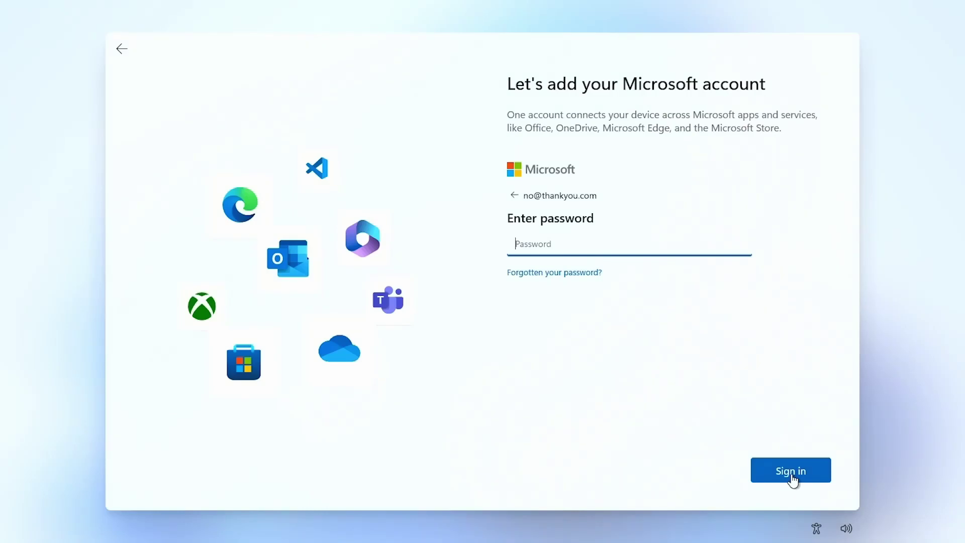
pyautogui.click(793, 481)
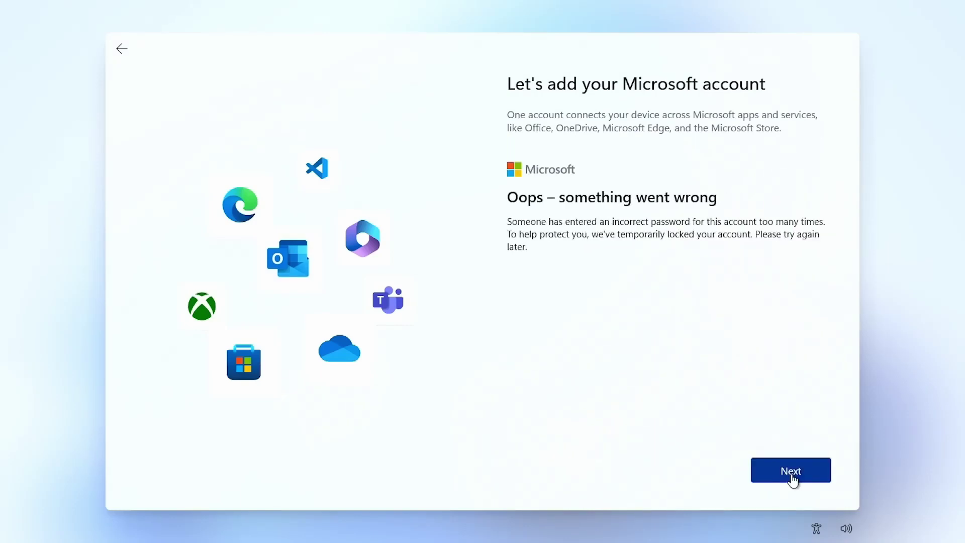
pyautogui.click(792, 476)
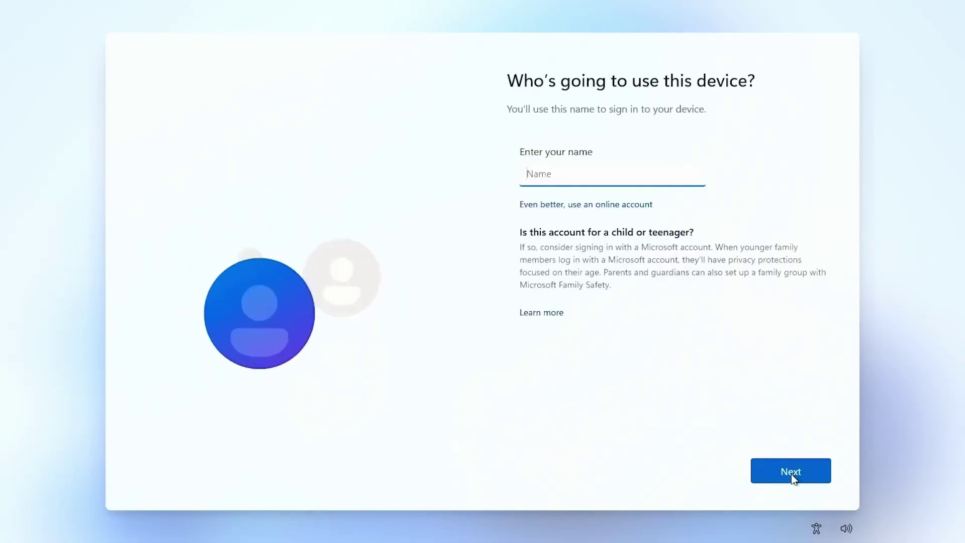
# - Enter the local account name, then set and confirm its password
pyautogui.write('EC')
pyautogui.click(792, 475)
pyautogui.write('•••••••••••')
pyautogui.click(789, 468)
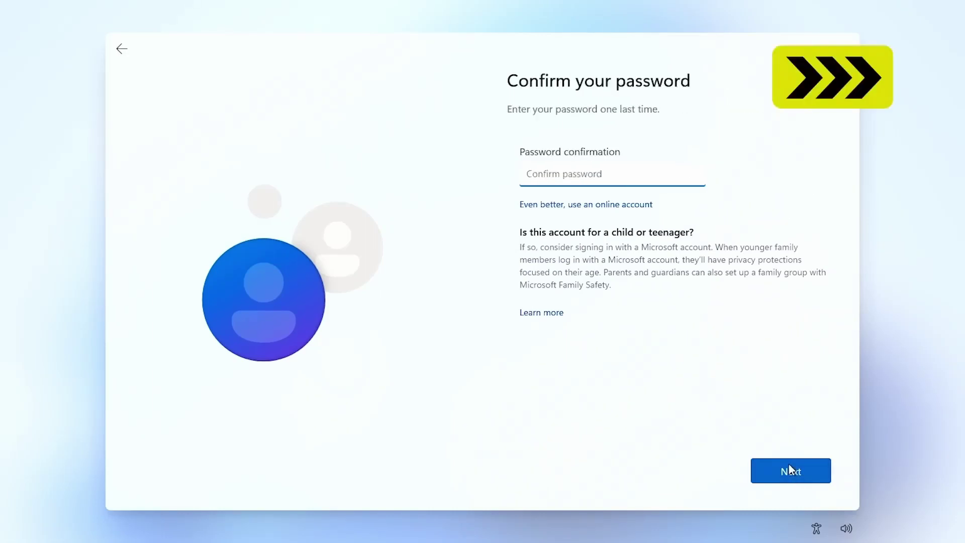
pyautogui.write('•••••••••••')
pyautogui.click(811, 471)
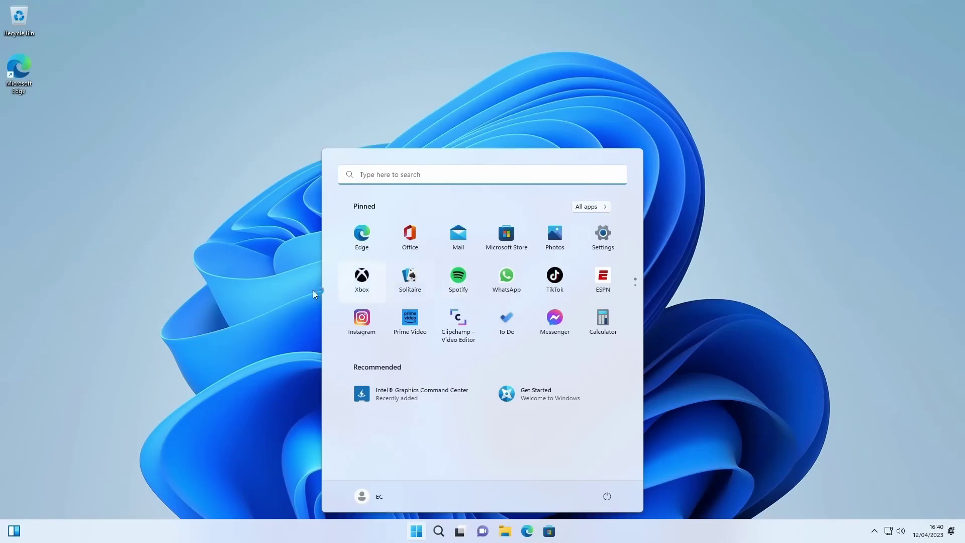
# - Launch Solitaire from the Start menu, dismiss the consent prompt, and centre its window
pyautogui.click(256, 233)
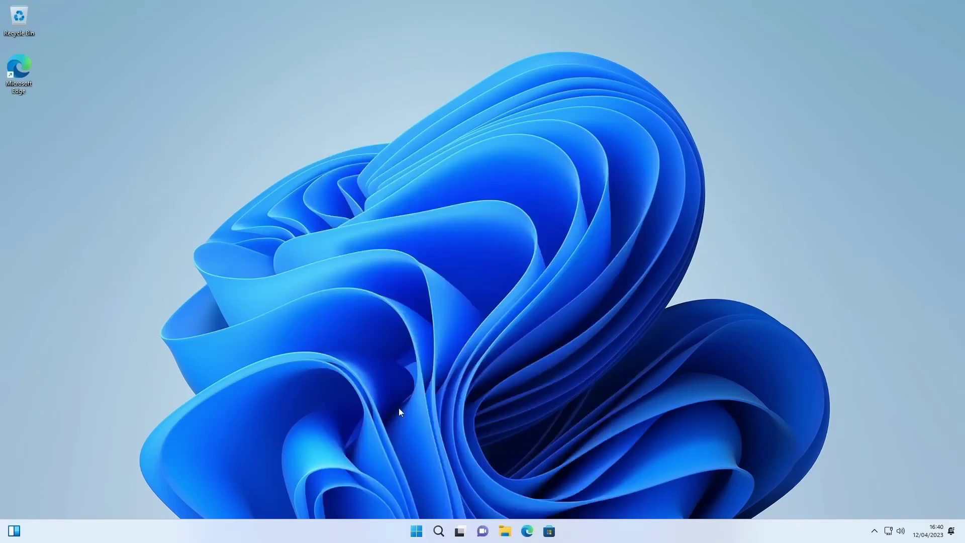
pyautogui.click(416, 531)
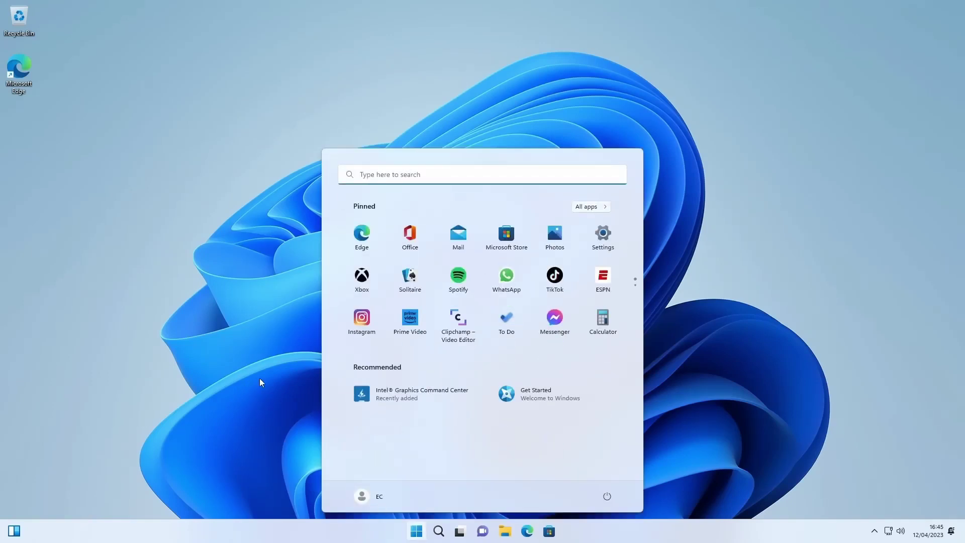
pyautogui.click(407, 280)
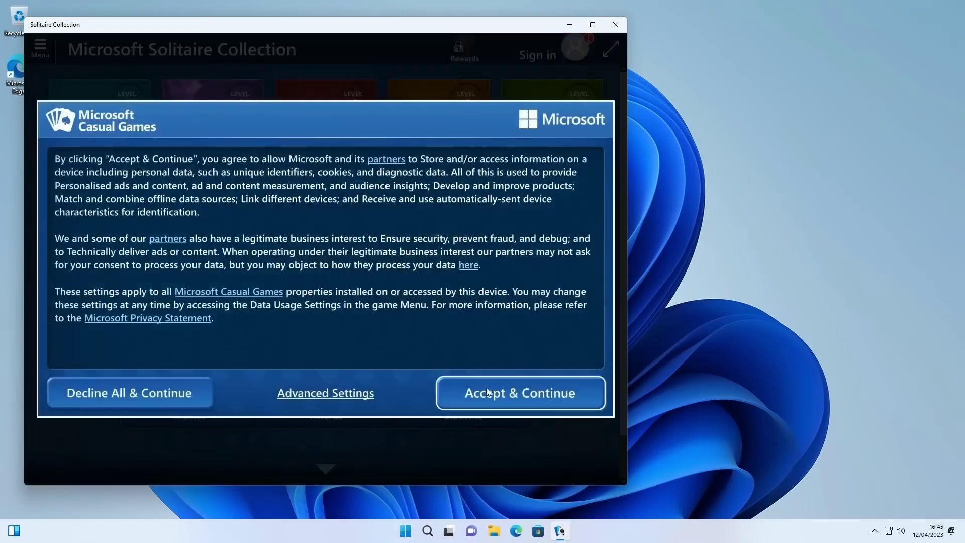
pyautogui.click(486, 389)
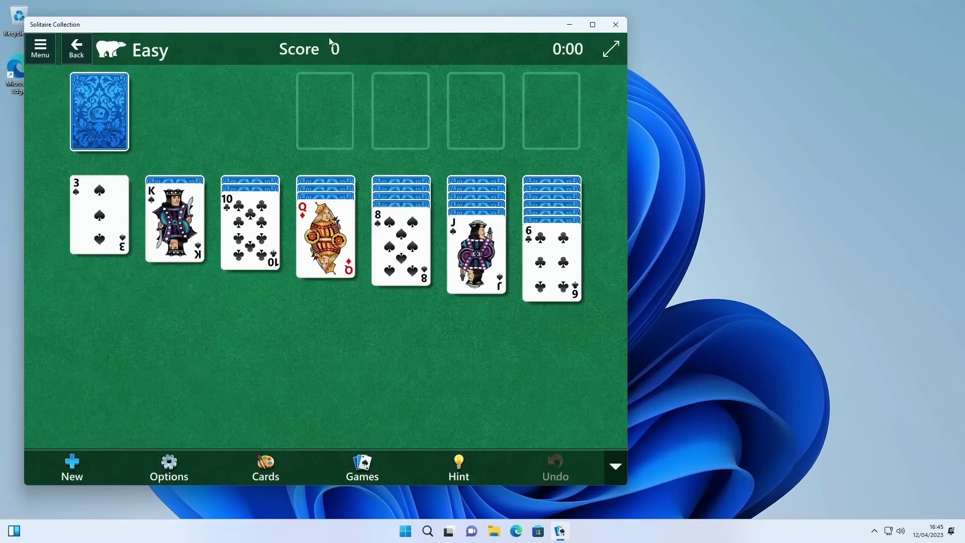
pyautogui.moveTo(326, 26); pyautogui.dragTo(471, 29)
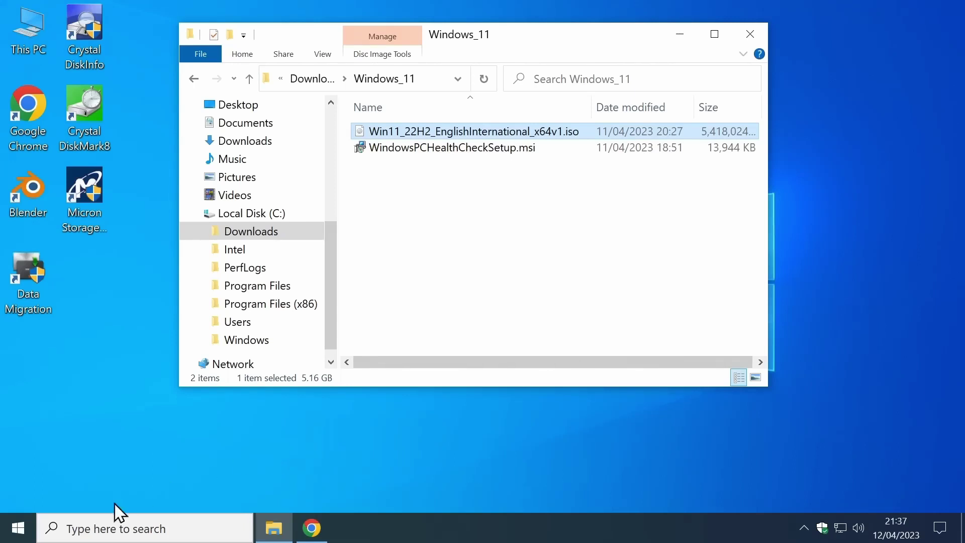
# - Dismiss the Start menu and select Win11_22H2_EnglishInternational_x64v1.iso in the Windows_11 folder
pyautogui.click(20, 536)
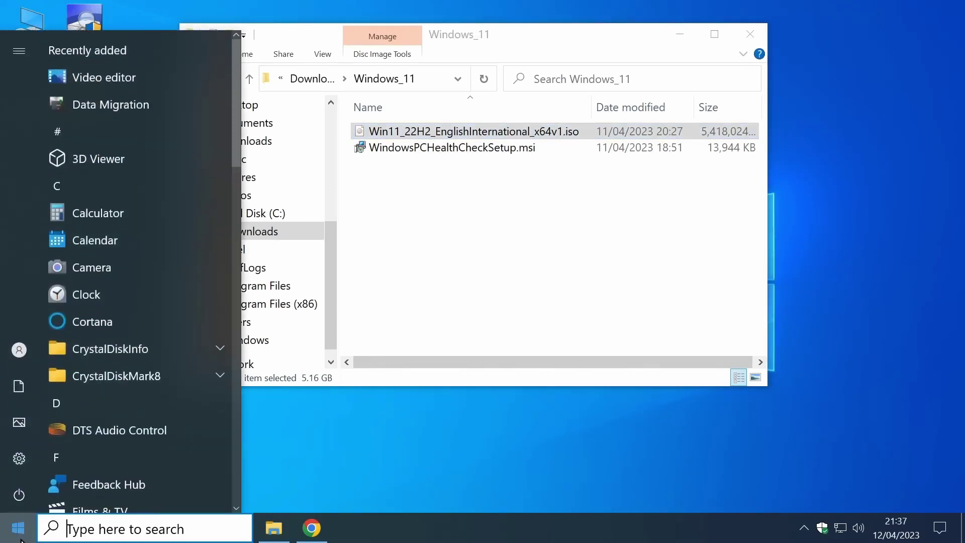
pyautogui.click(437, 274)
pyautogui.click(499, 135)
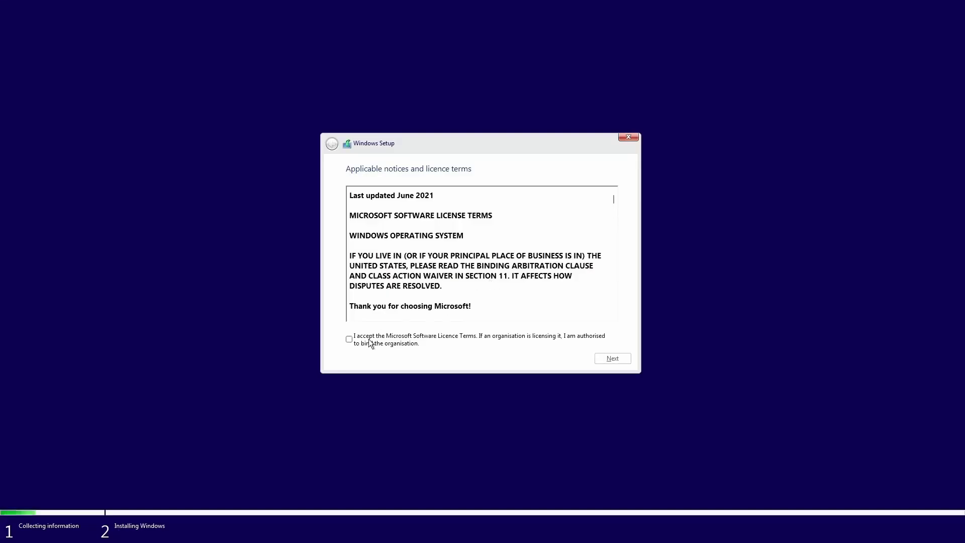
# - Accept the licence terms and choose Upgrade to keep files, settings, and applications
pyautogui.click(368, 339)
pyautogui.click(612, 358)
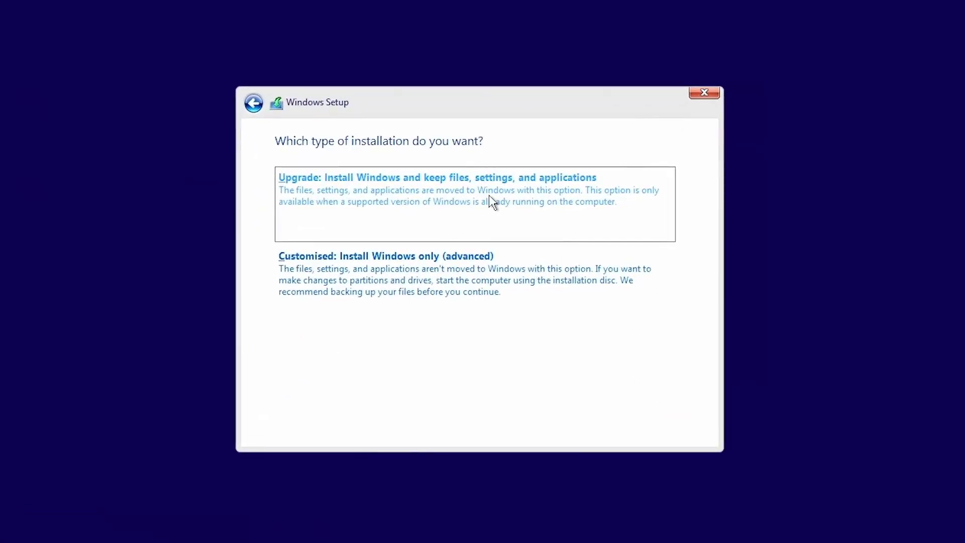
pyautogui.click(490, 196)
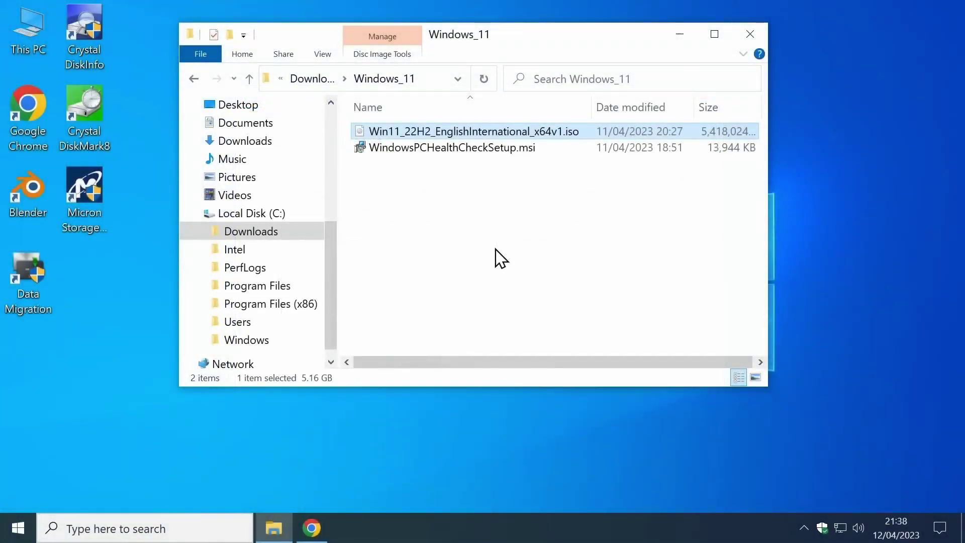
# - Scroll Chrome's Ways to install Windows 11 article to the registry steps, then close Chrome
pyautogui.click(312, 528)
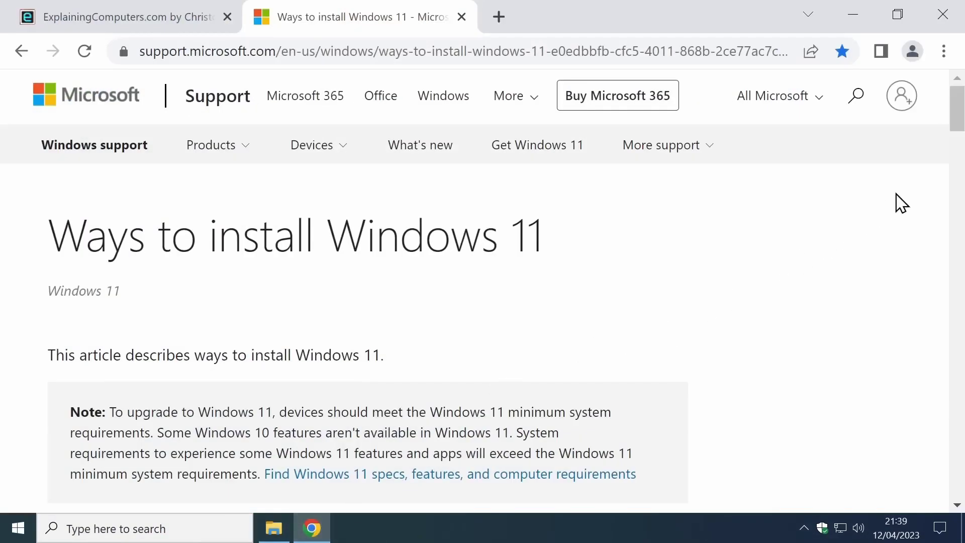
pyautogui.moveTo(954, 125); pyautogui.dragTo(956, 256)
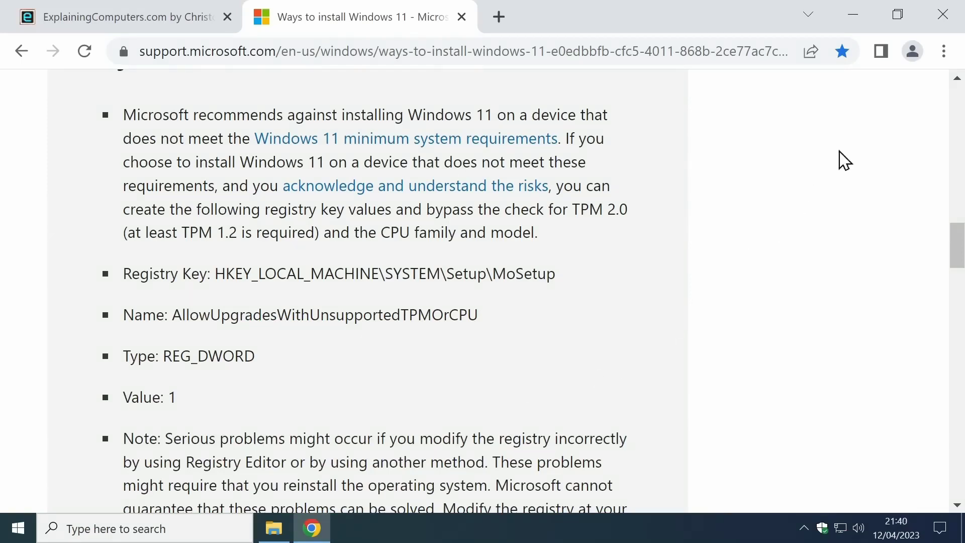
pyautogui.click(942, 15)
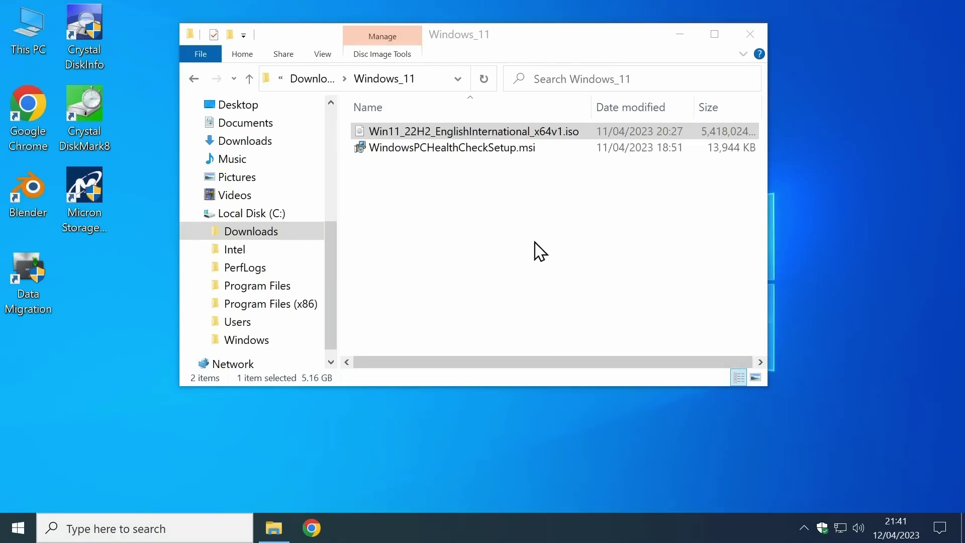
# - Mount the Windows 11 ISO from its right-click menu in File Explorer
pyautogui.click(487, 132)
pyautogui.rightClick(486, 132)
pyautogui.click(506, 147)
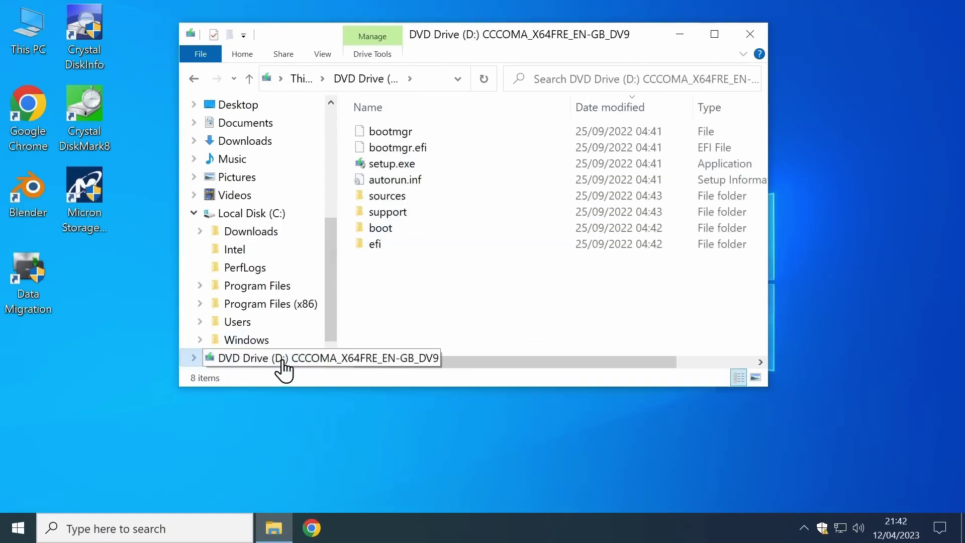
# - Run setup.exe from DVD Drive (D:) with admin approval, then close it after the unsupported-processor error
pyautogui.doubleClick(415, 168)
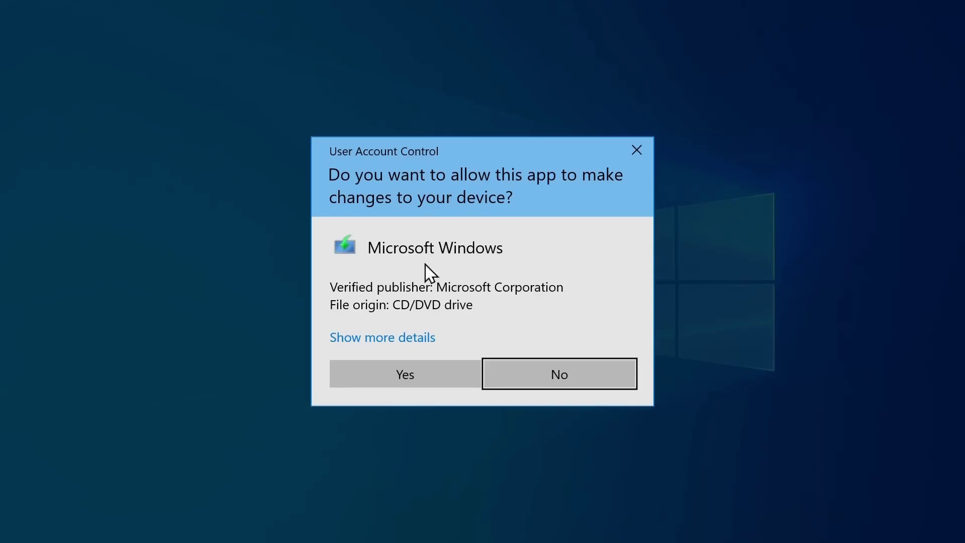
pyautogui.click(415, 380)
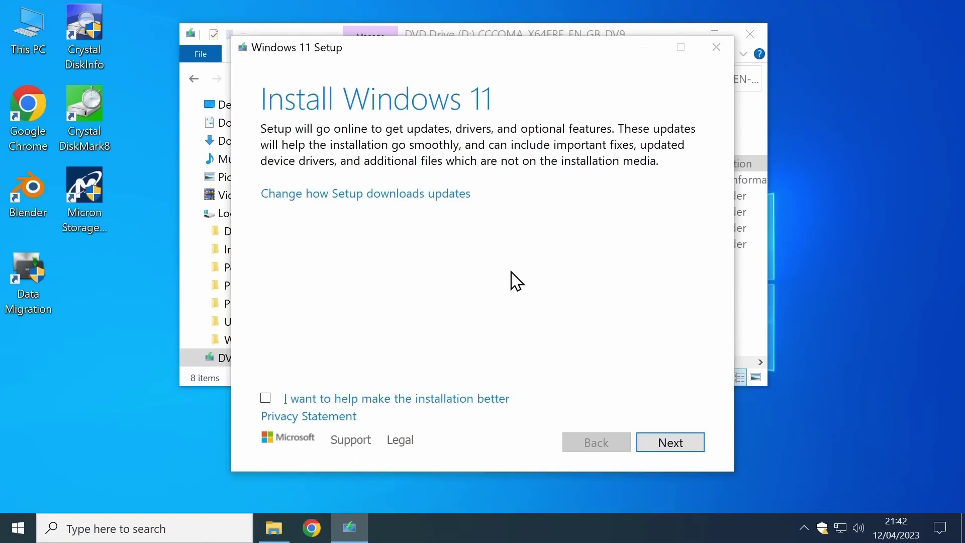
pyautogui.click(666, 445)
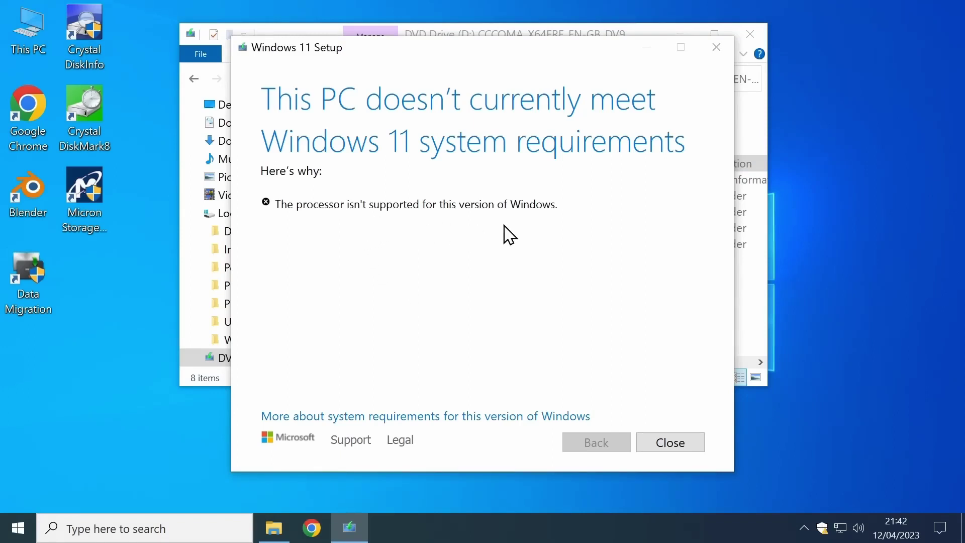
pyautogui.click(669, 449)
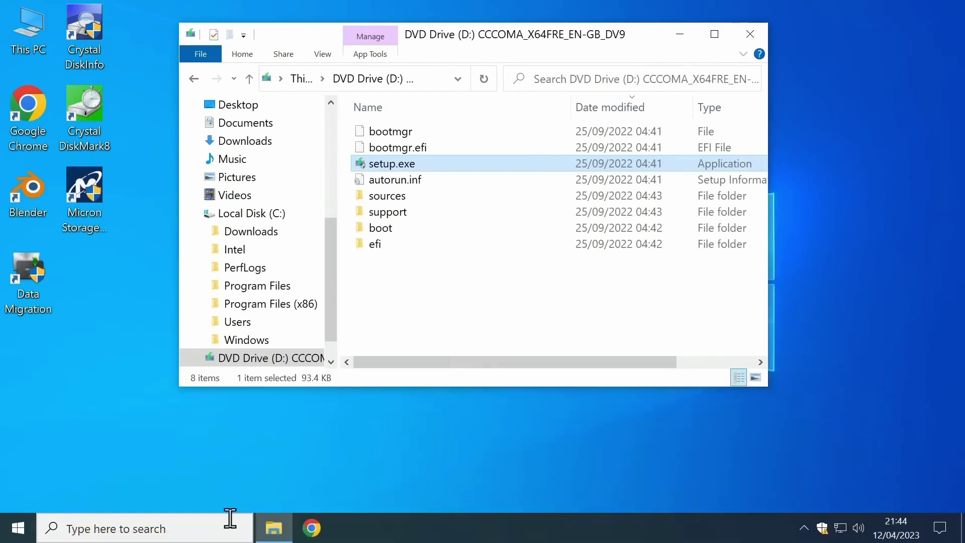
# - Launch Registry Editor via Windows search for 'regedit' and allow it to make changes
pyautogui.click(220, 525)
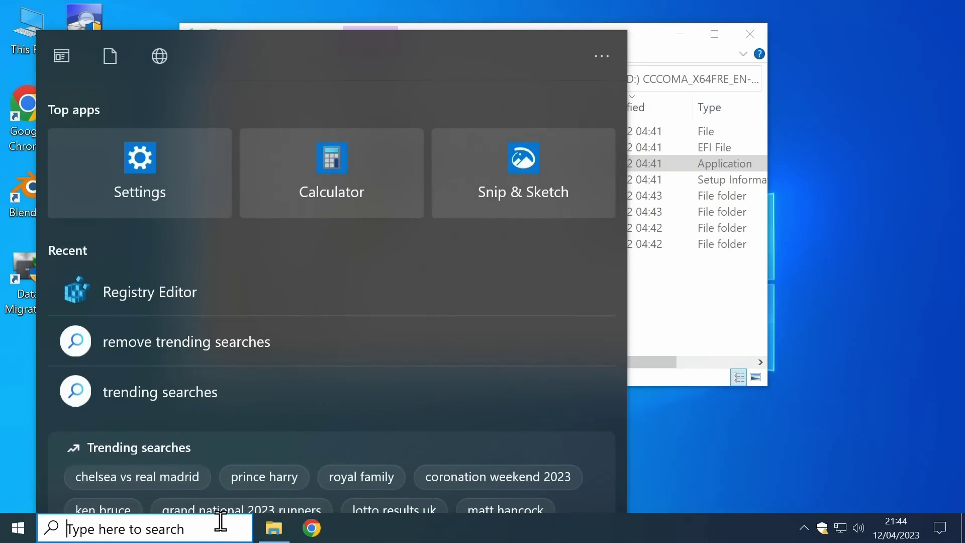
pyautogui.write('regedit')
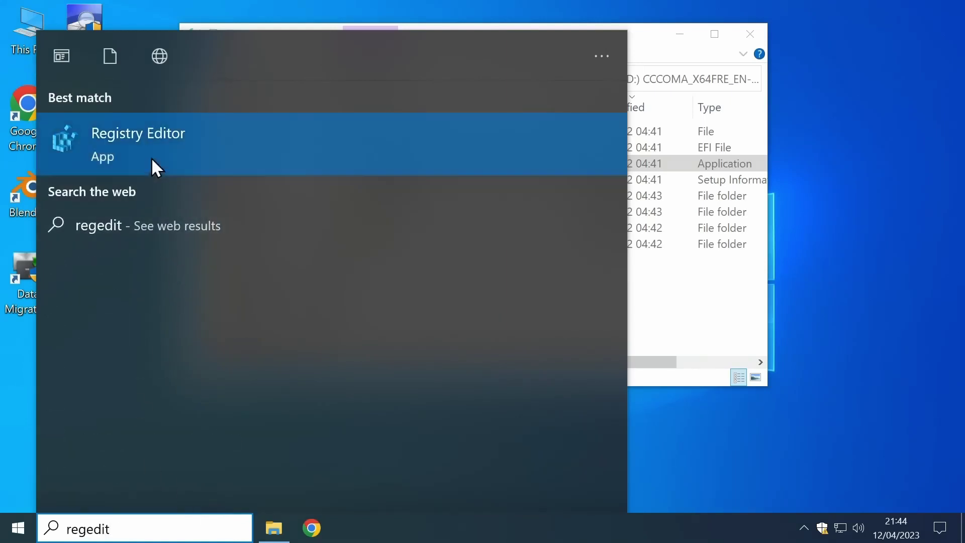
pyautogui.click(151, 146)
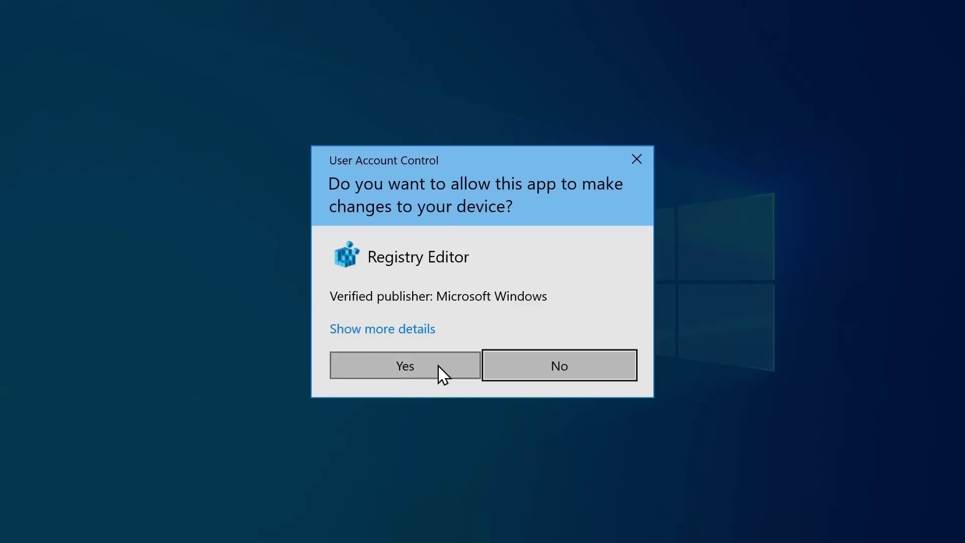
pyautogui.click(435, 372)
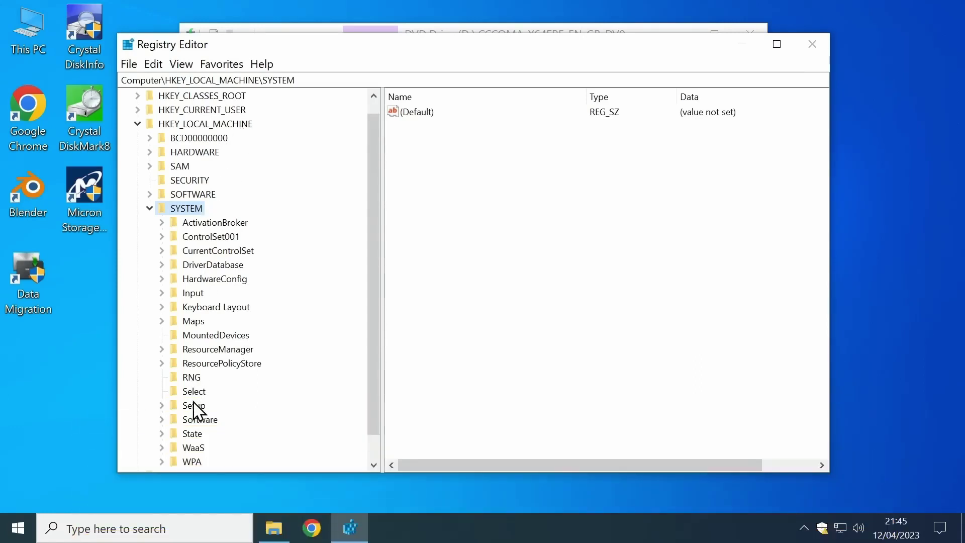
# - Navigate to HKEY_LOCAL_MACHINE\SYSTEM\Setup and select its MoSetup subkey
pyautogui.click(194, 406)
pyautogui.moveTo(377, 237); pyautogui.dragTo(364, 324)
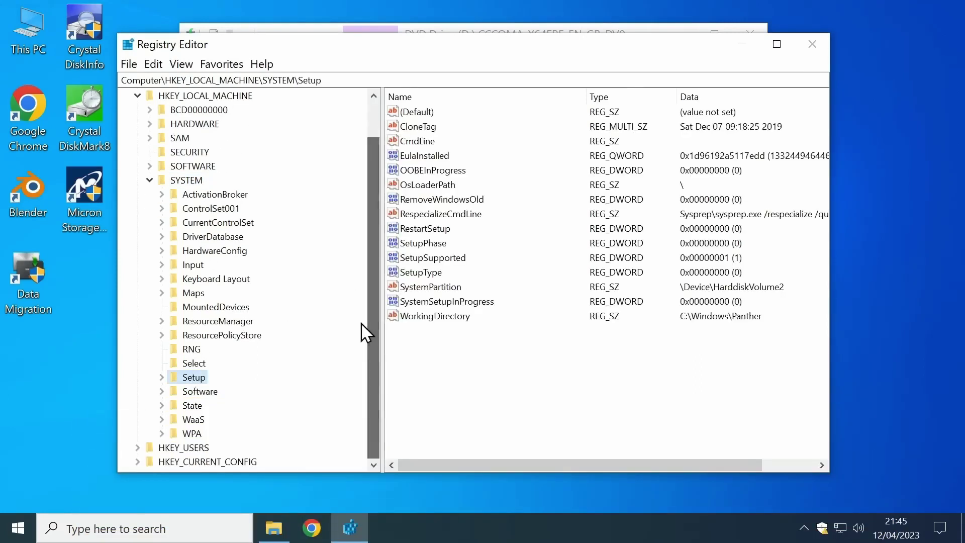
pyautogui.click(161, 377)
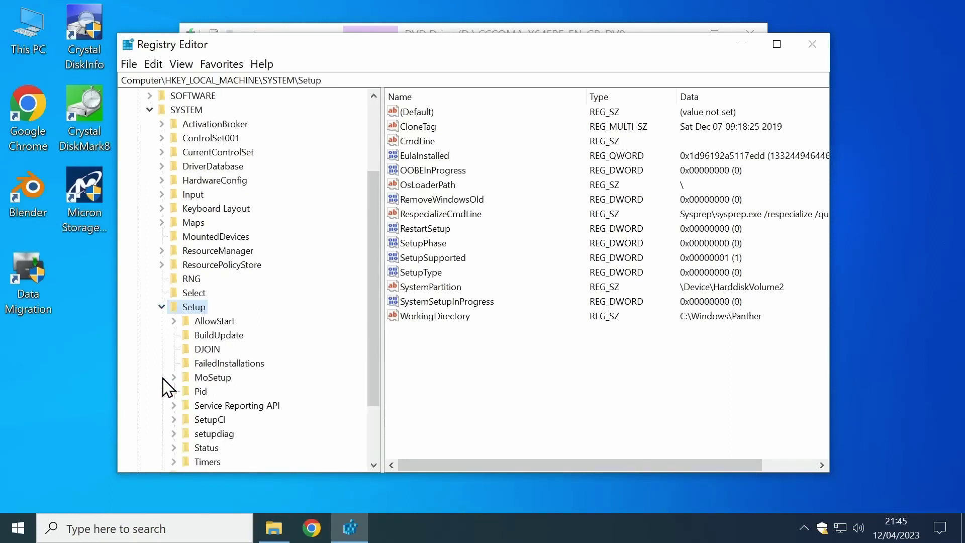
pyautogui.click(210, 378)
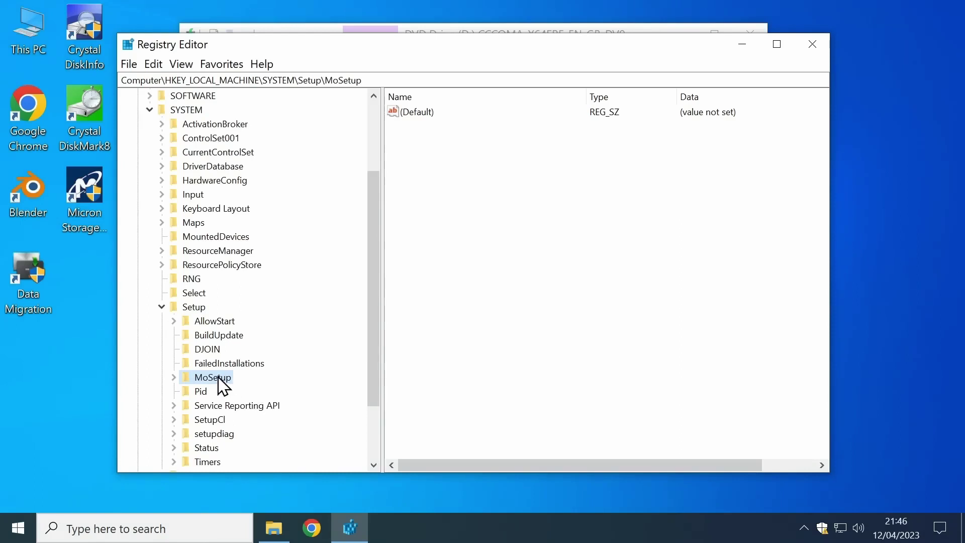
# - Create a DWORD (32-bit) value named AllowUpgradesWithUnsupportedTPMOrCPU under MoSetup
pyautogui.rightClick(219, 378)
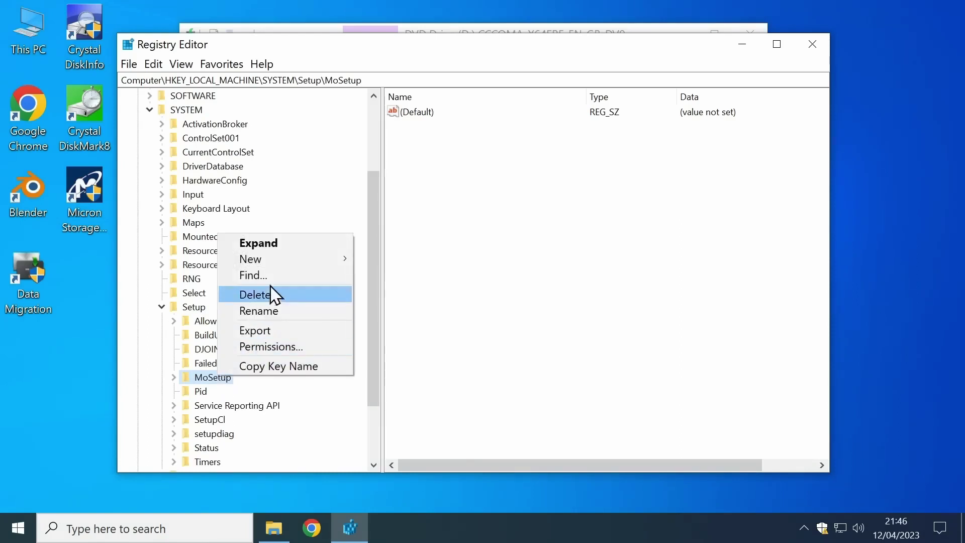
pyautogui.moveTo(250, 258)
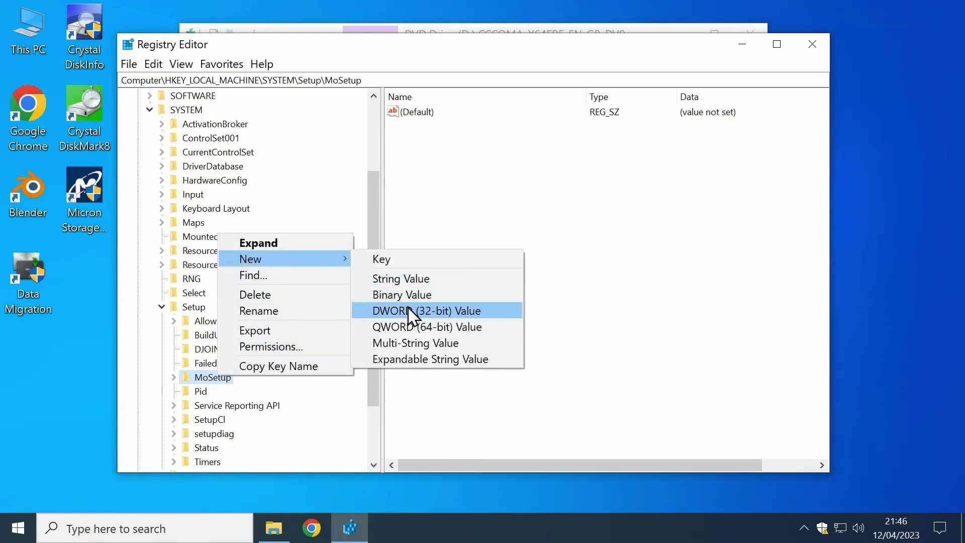
pyautogui.click(411, 315)
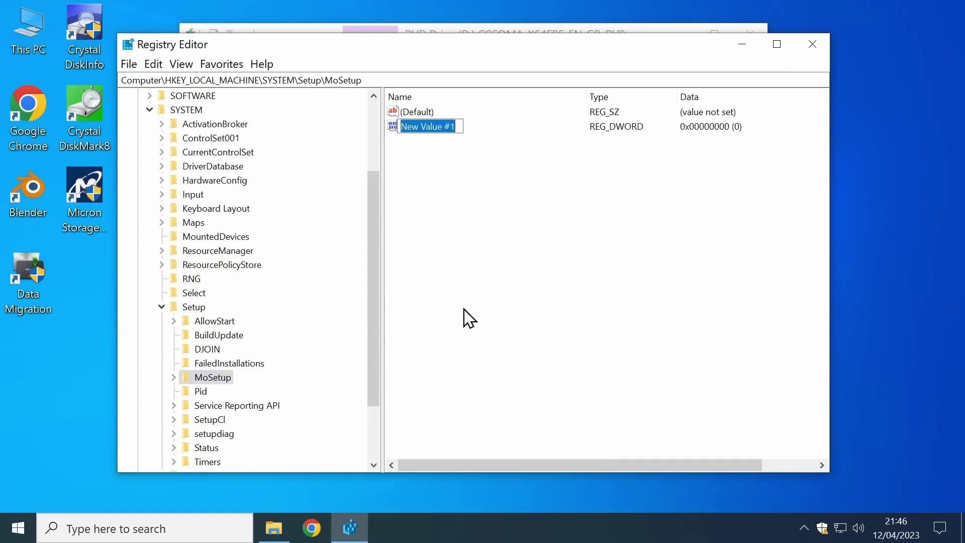
pyautogui.write('AllowUpgrades')
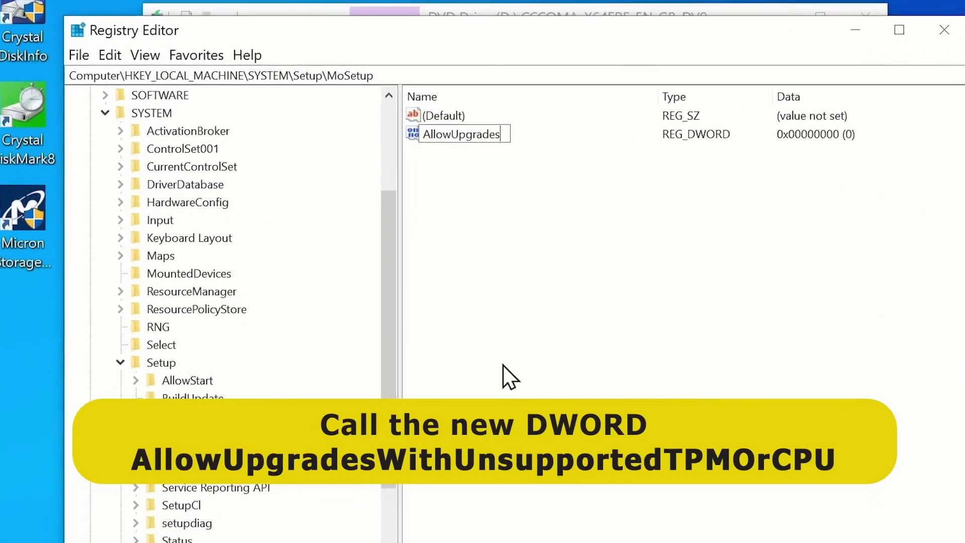
pyautogui.write('WithUnsupportedTPMOrCPU')
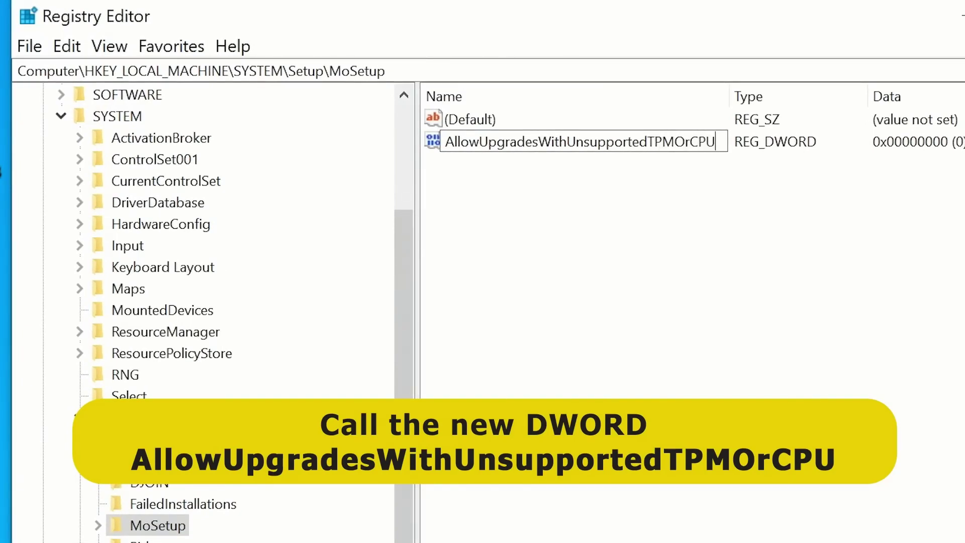
pyautogui.press('Return')
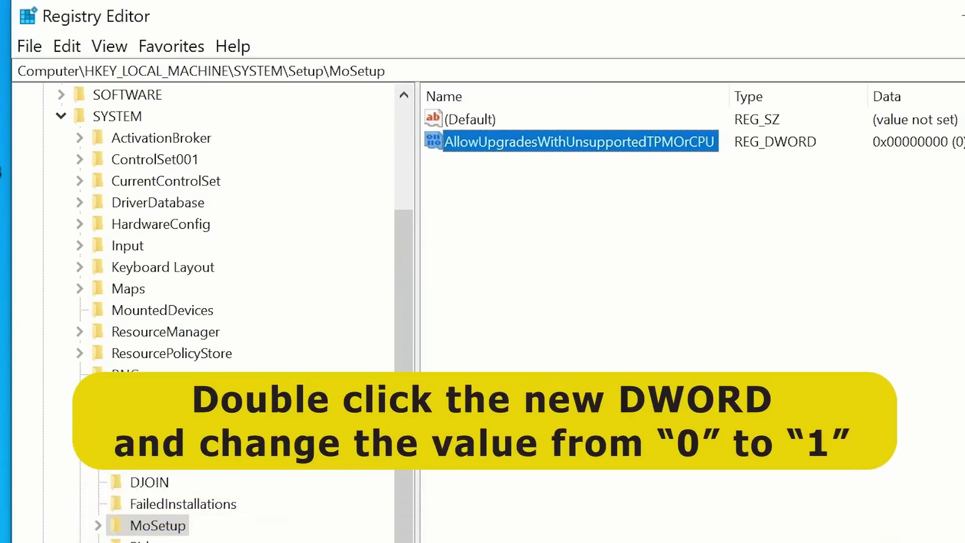
# - Set AllowUpgradesWithUnsupportedTPMOrCPU's value data to 1 and close Registry Editor
pyautogui.doubleClick(585, 143)
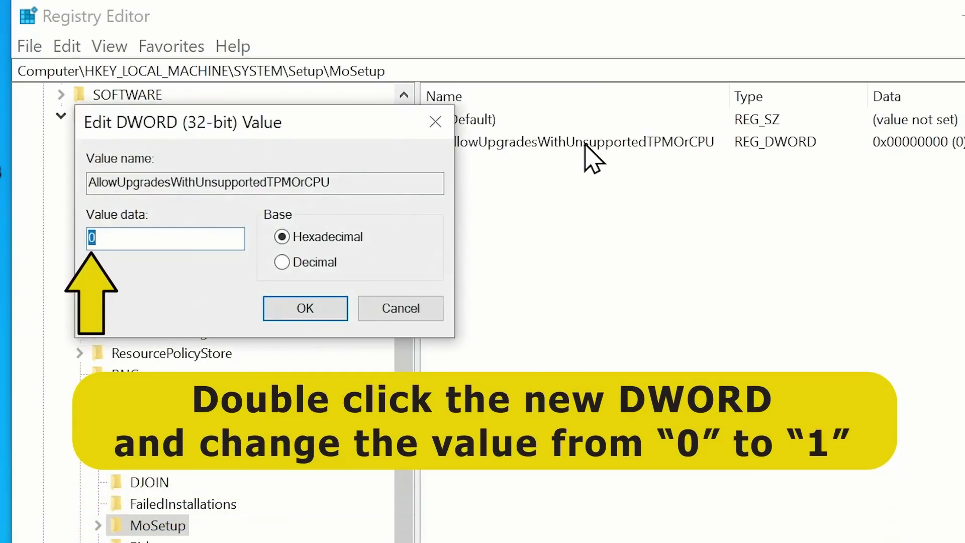
pyautogui.write('1')
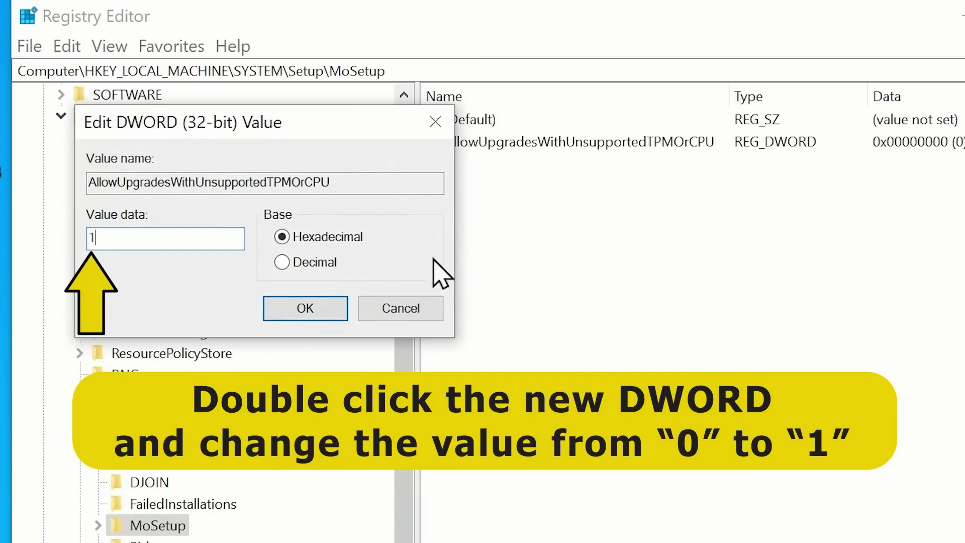
pyautogui.click(327, 309)
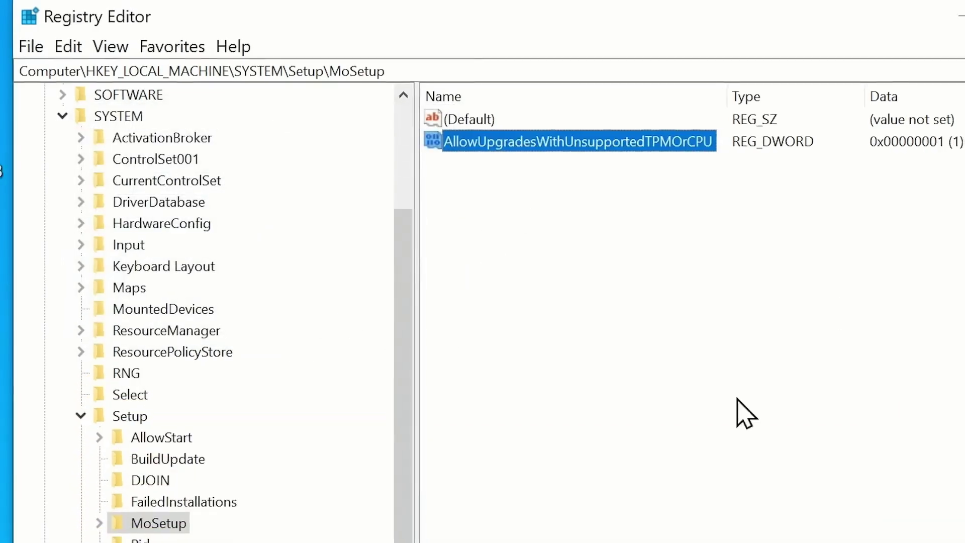
pyautogui.click(906, 31)
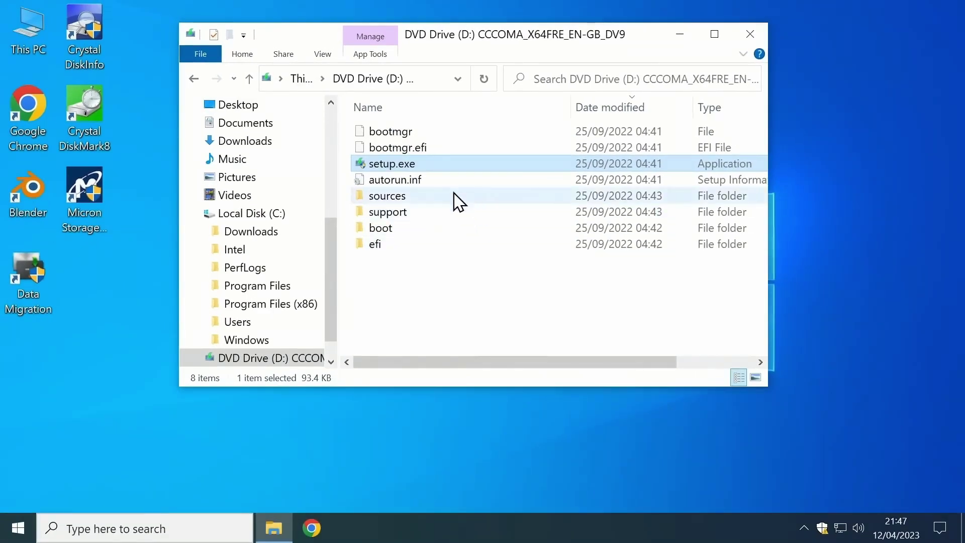
# - Run setup.exe from the DVD drive, accept the licence and the unsupported-PC warning
pyautogui.doubleClick(433, 161)
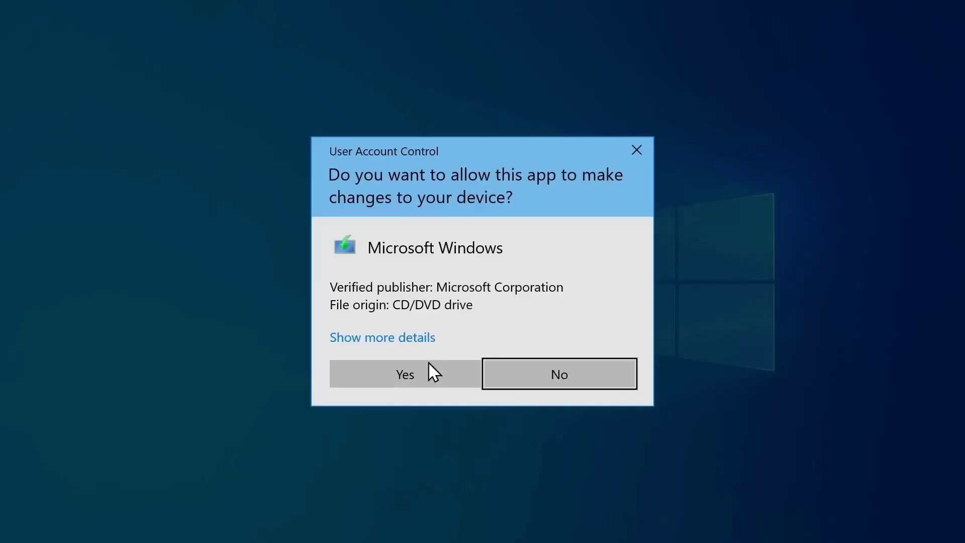
pyautogui.click(430, 382)
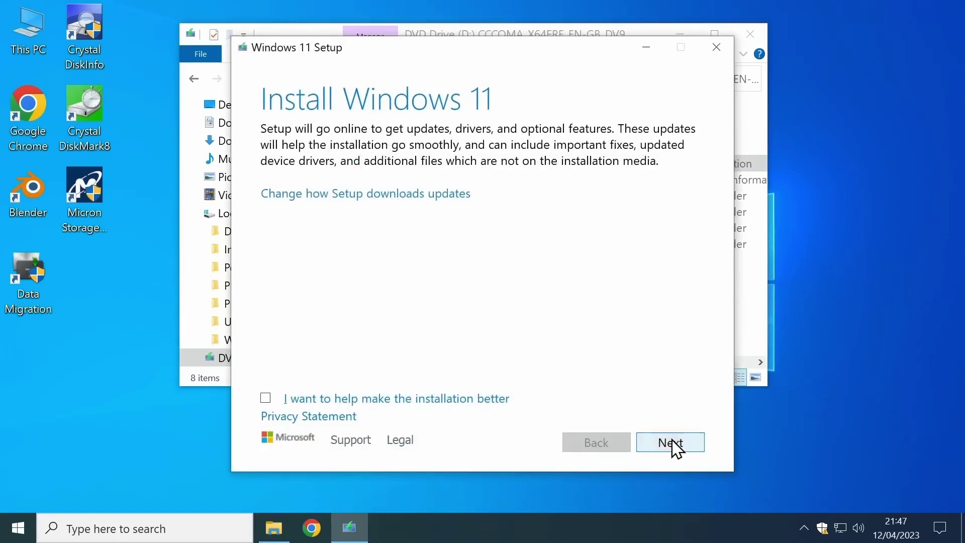
pyautogui.click(674, 445)
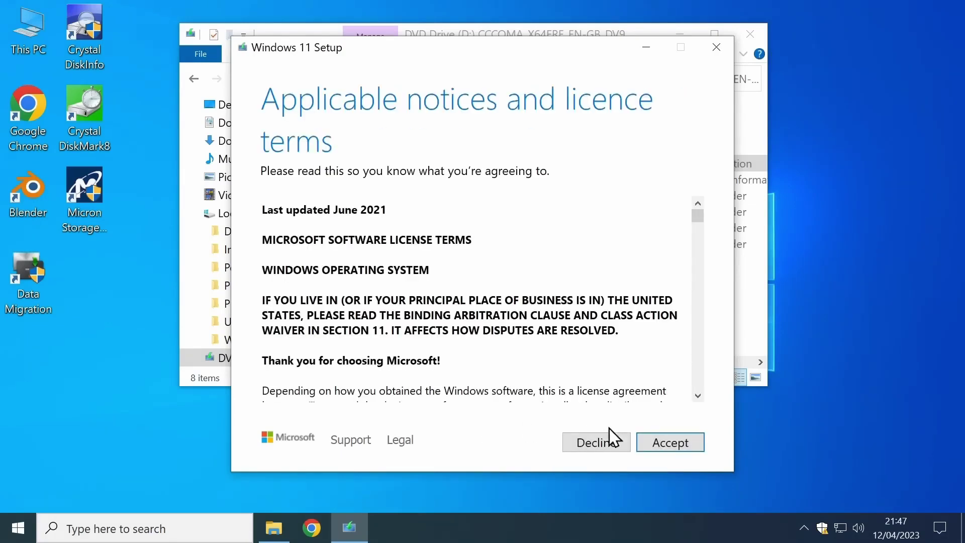
pyautogui.click(662, 445)
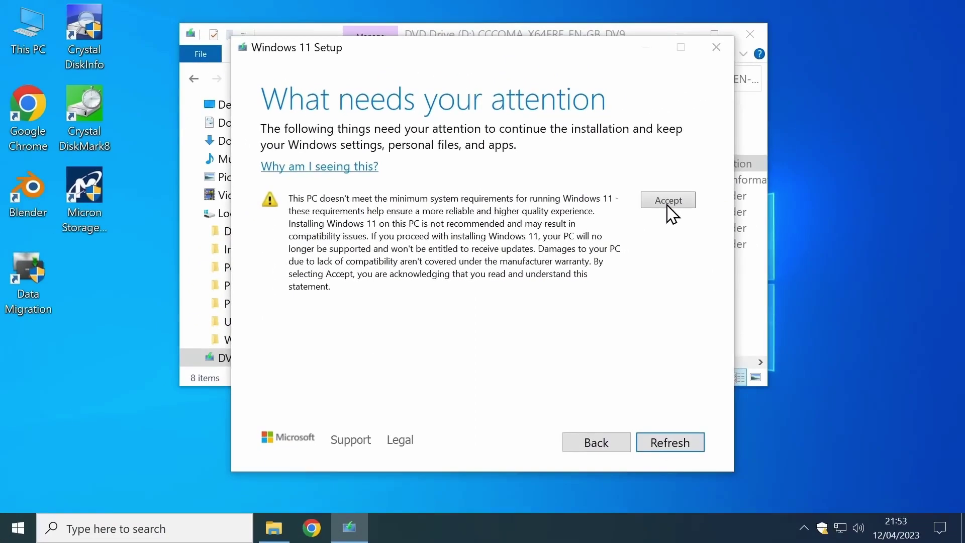
pyautogui.click(677, 203)
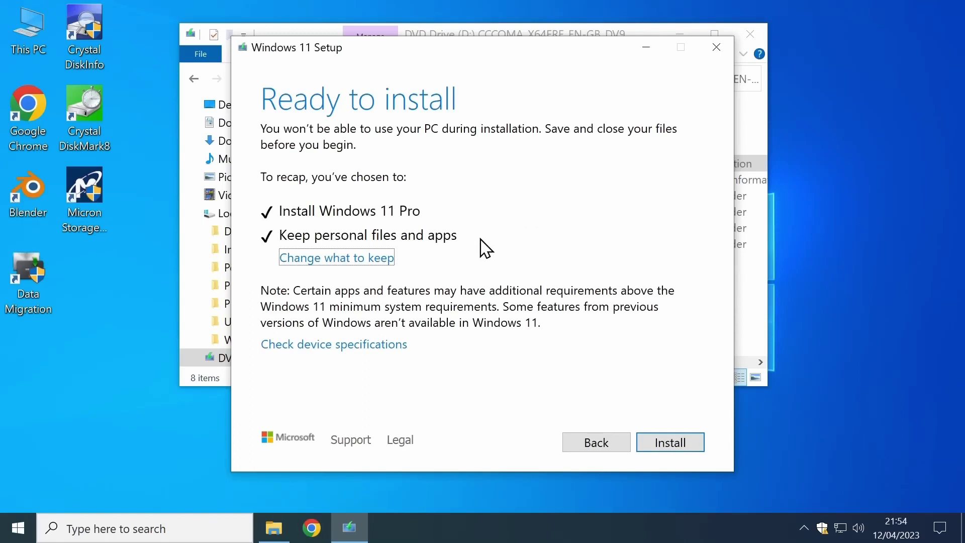
# - Install the Windows 11 Pro upgrade, then confirm Blender opens Graphics_Card_FINAL.blend and close it
pyautogui.click(659, 449)
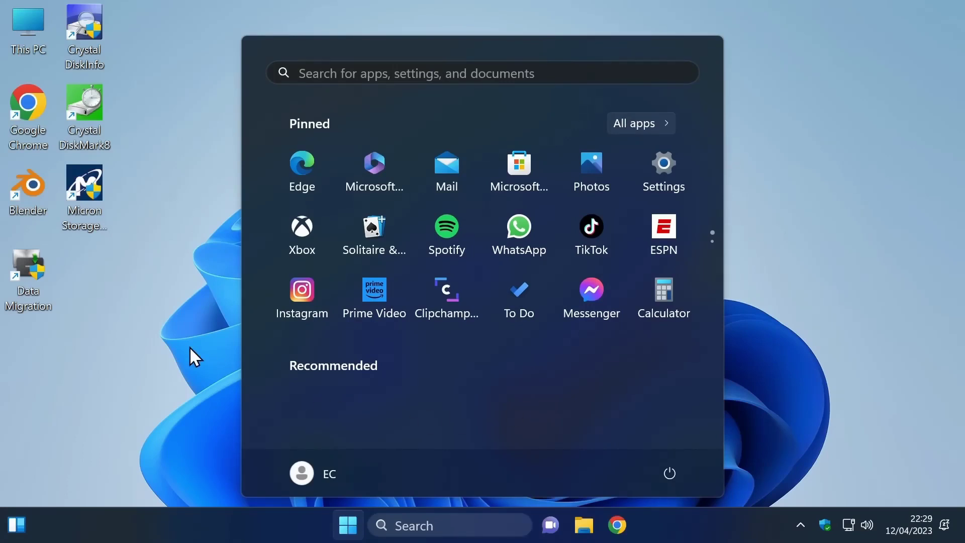
pyautogui.press('Escape')
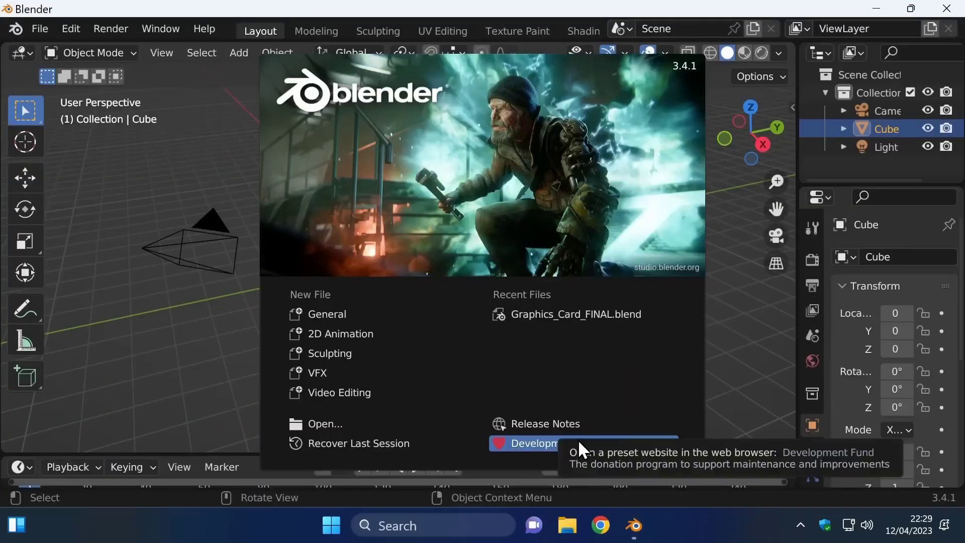
pyautogui.click(578, 313)
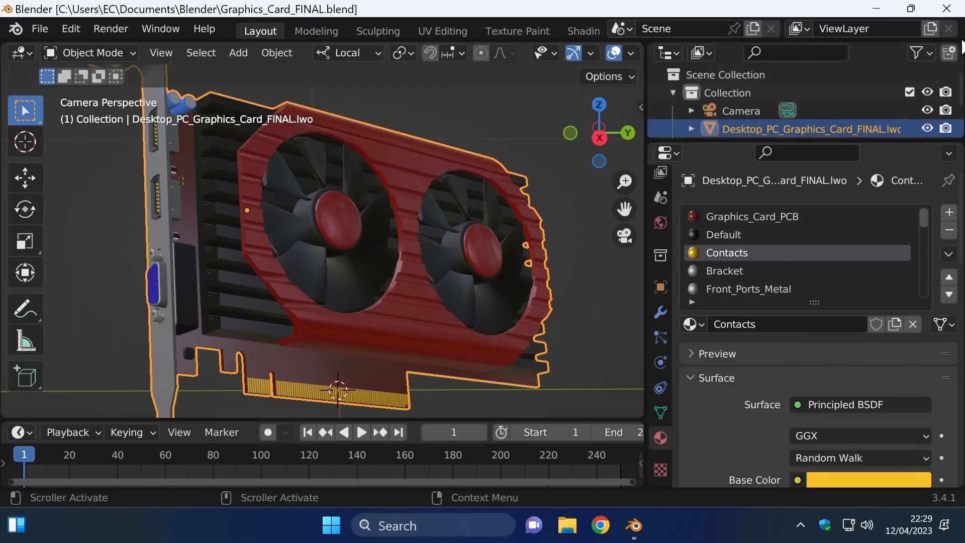
pyautogui.click(939, 6)
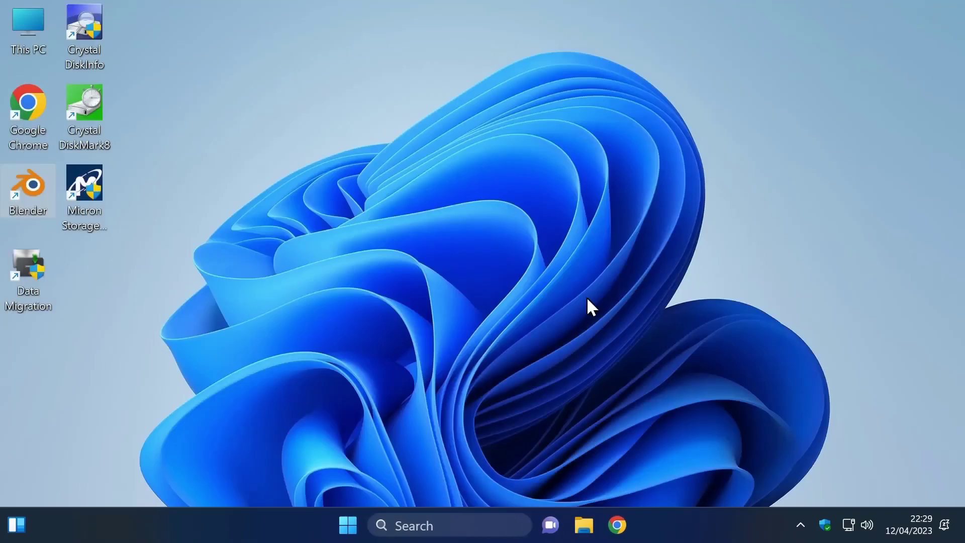